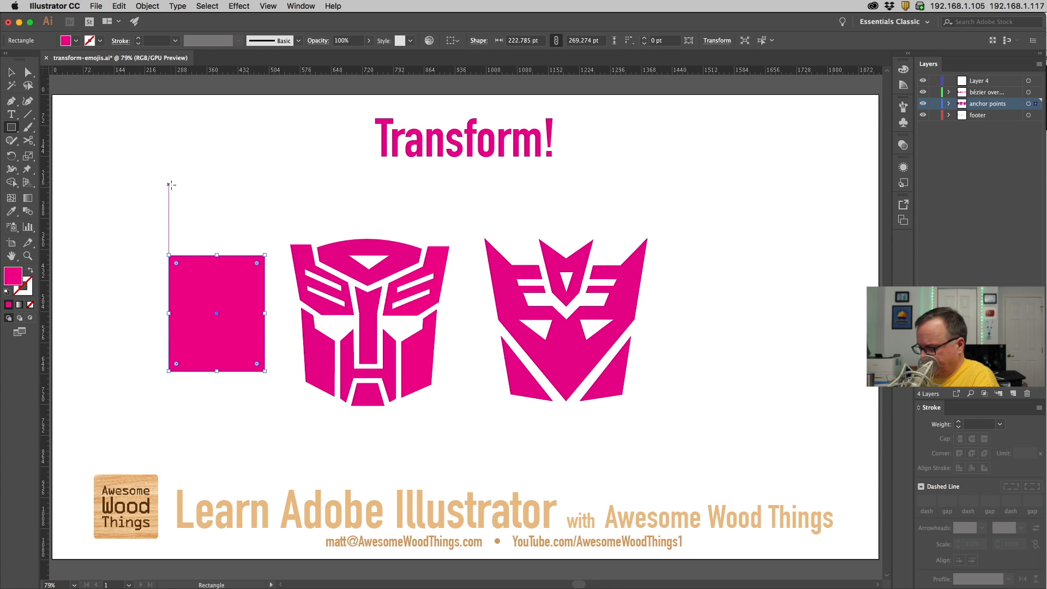
- Round all four corners of the rectangle to about 22 pt with the Direct Selection tool, then deselect it
{"action": "key", "text": "a"}
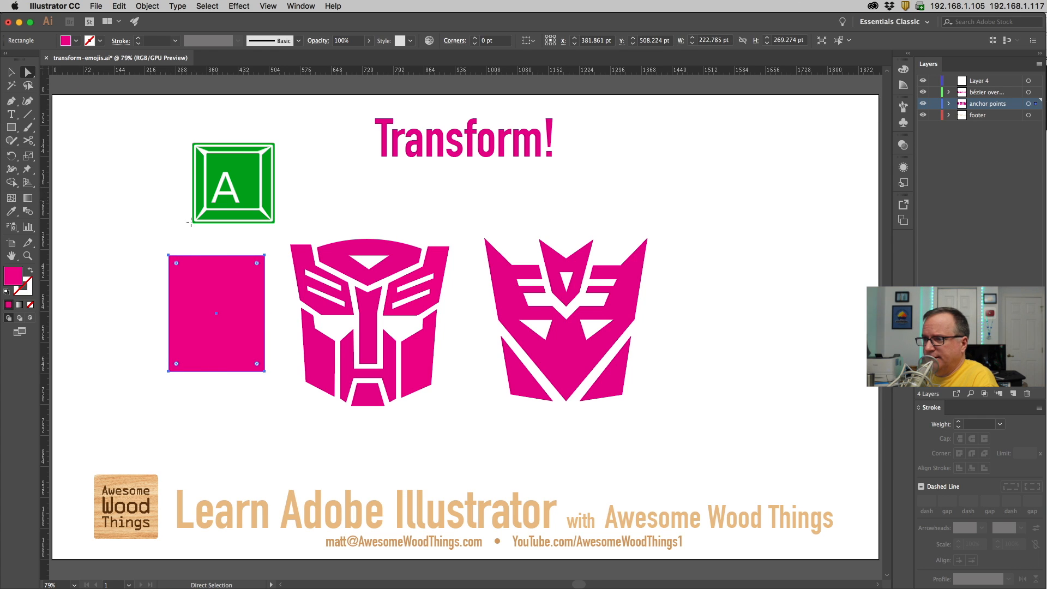
{"action": "mouse_move", "coordinate": [182, 265]}
{"action": "left_mouse_down"}
{"action": "mouse_move", "coordinate": [211, 308]}
{"action": "mouse_move", "coordinate": [181, 272]}
{"action": "left_mouse_up"}
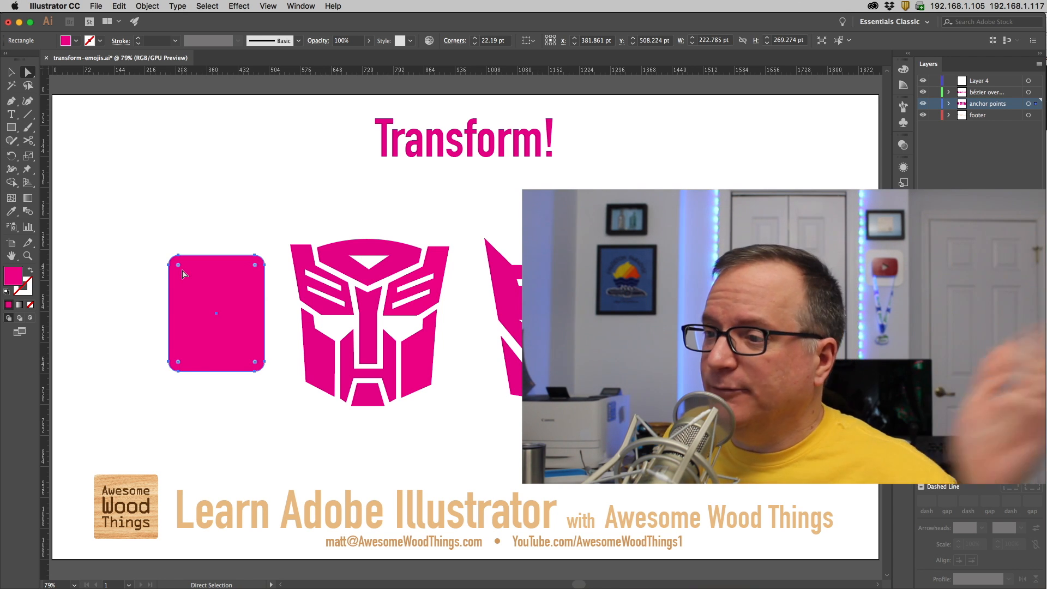
{"action": "left_click", "coordinate": [207, 233]}
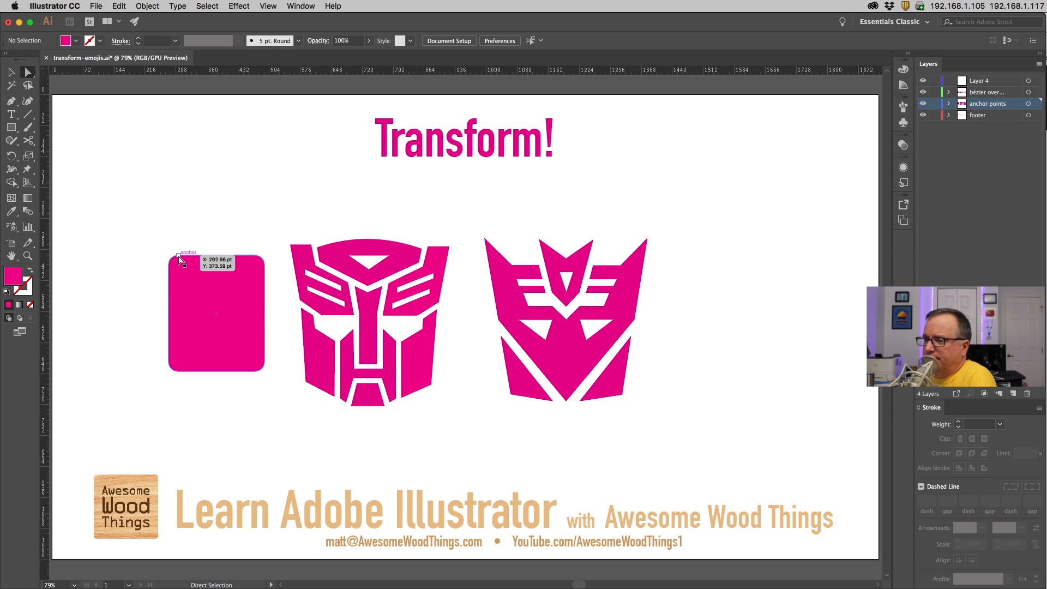
- Round only the rectangle's upper-left corner much further, into a large curve, with its live corner widget
{"action": "left_click", "coordinate": [171, 257]}
{"action": "left_click", "coordinate": [180, 269]}
{"action": "mouse_move", "coordinate": [179, 265]}
{"action": "left_mouse_down"}
{"action": "mouse_move", "coordinate": [192, 281]}
{"action": "mouse_move", "coordinate": [156, 293]}
{"action": "mouse_move", "coordinate": [205, 283]}
{"action": "mouse_move", "coordinate": [242, 330]}
{"action": "mouse_move", "coordinate": [182, 274]}
{"action": "left_mouse_up"}
{"action": "left_click", "coordinate": [197, 248]}
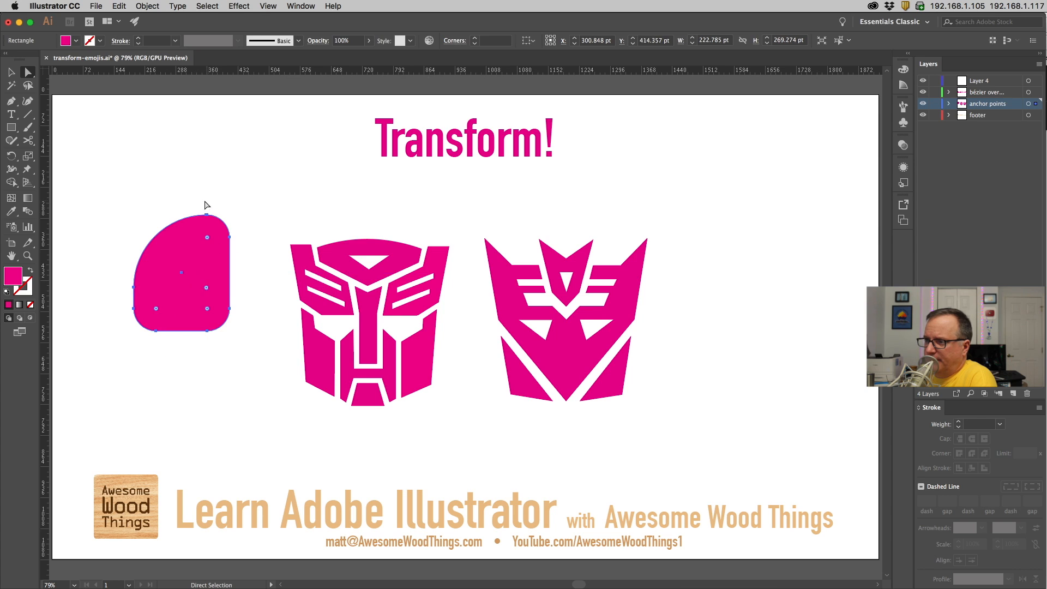
- Hide the corner widgets and delete the rounded rectangle
{"action": "left_click", "coordinate": [298, 5]}
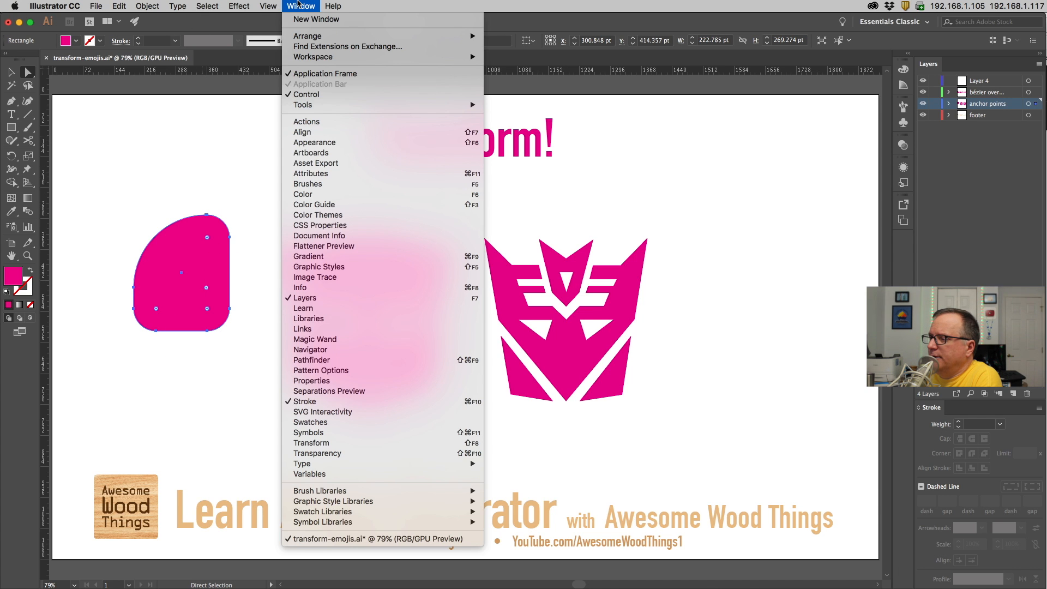
{"action": "mouse_move", "coordinate": [267, 5]}
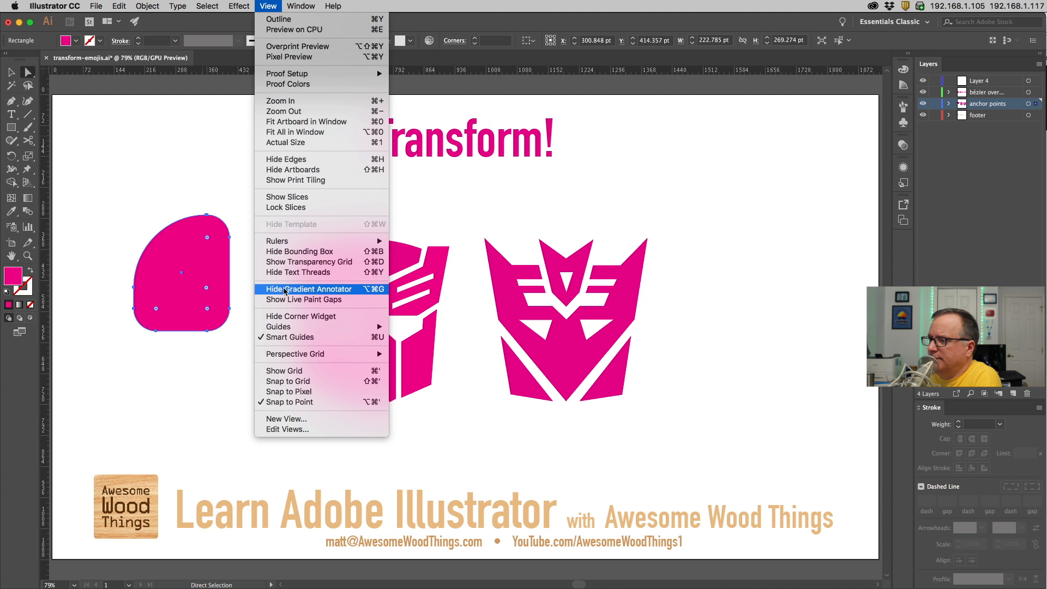
{"action": "left_click", "coordinate": [283, 317]}
{"action": "left_click", "coordinate": [191, 176]}
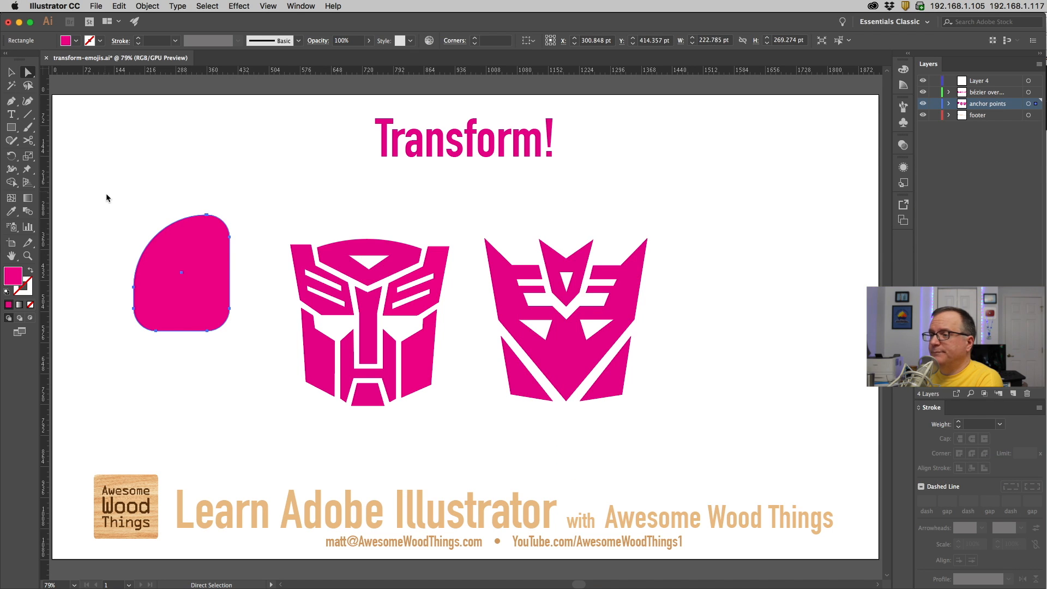
{"action": "key", "text": "Delete"}
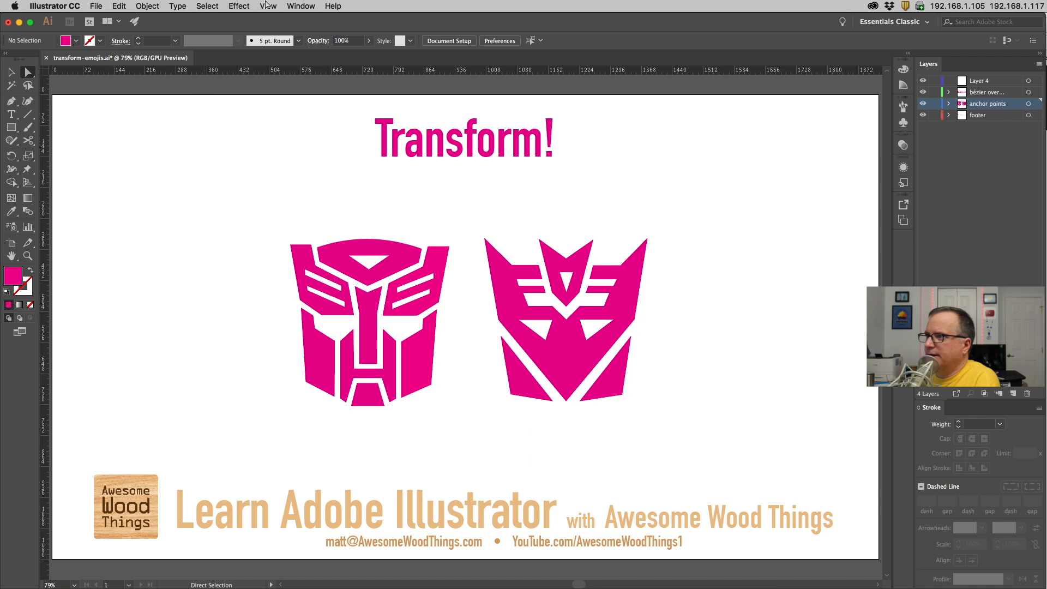
- Show the corner widgets, try rounding the Autobot logo's lower-left cheek piece by about 13.6 pt, and undo the rounding
{"action": "left_click", "coordinate": [268, 6]}
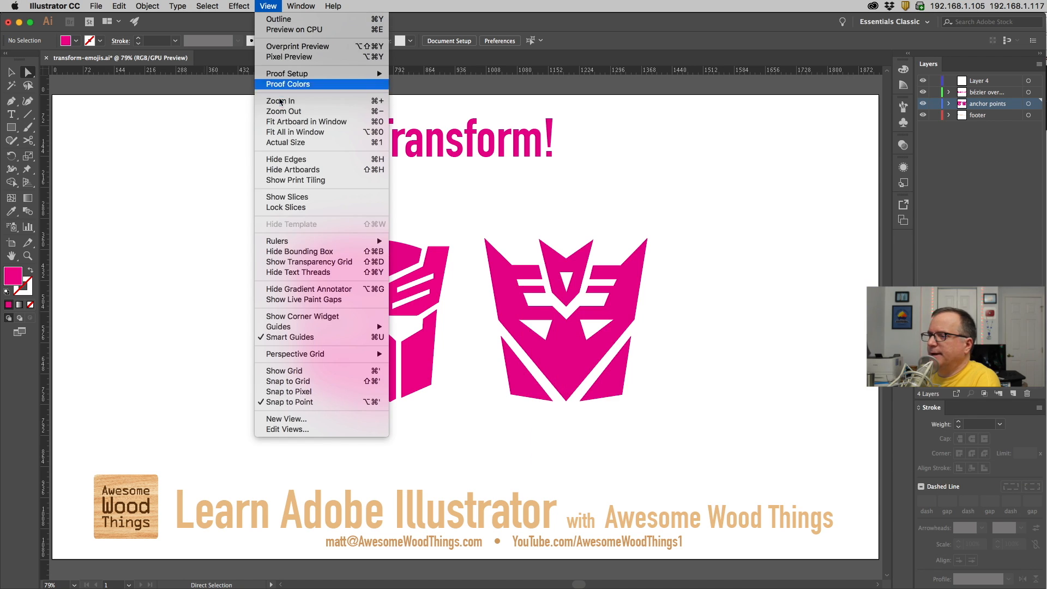
{"action": "left_click", "coordinate": [300, 316]}
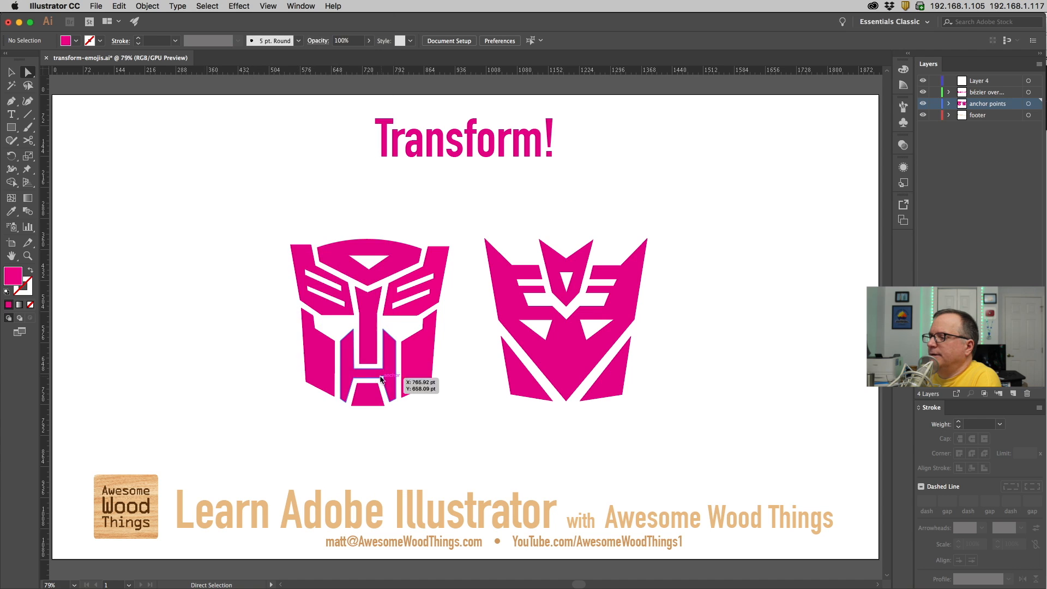
{"action": "left_click", "coordinate": [322, 364]}
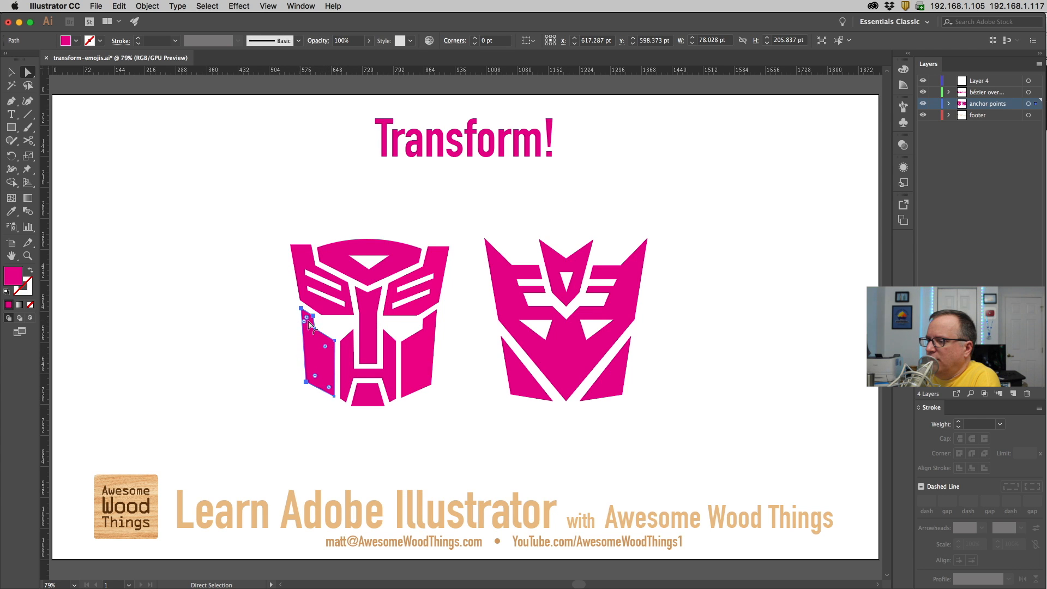
{"action": "left_click_drag", "start_coordinate": [304, 321], "coordinate": [309, 369]}
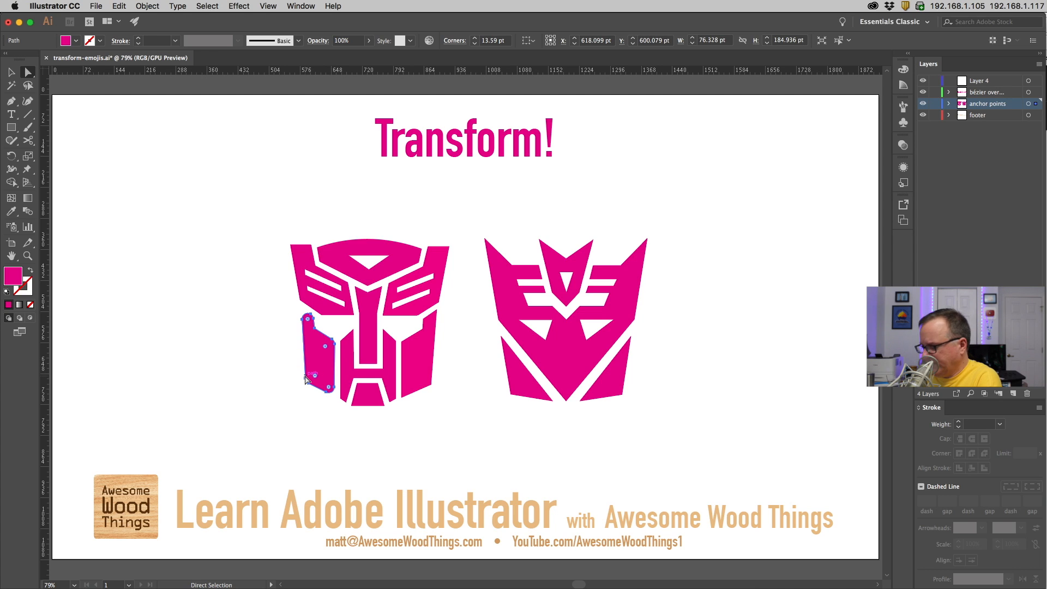
{"action": "key", "text": "super+z"}
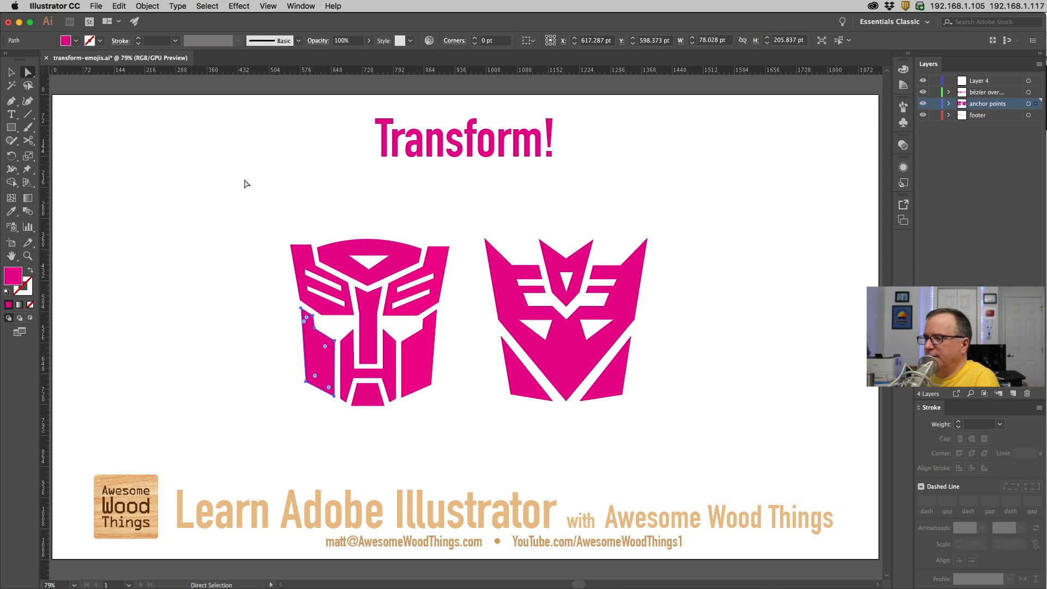
{"action": "left_click", "coordinate": [238, 219]}
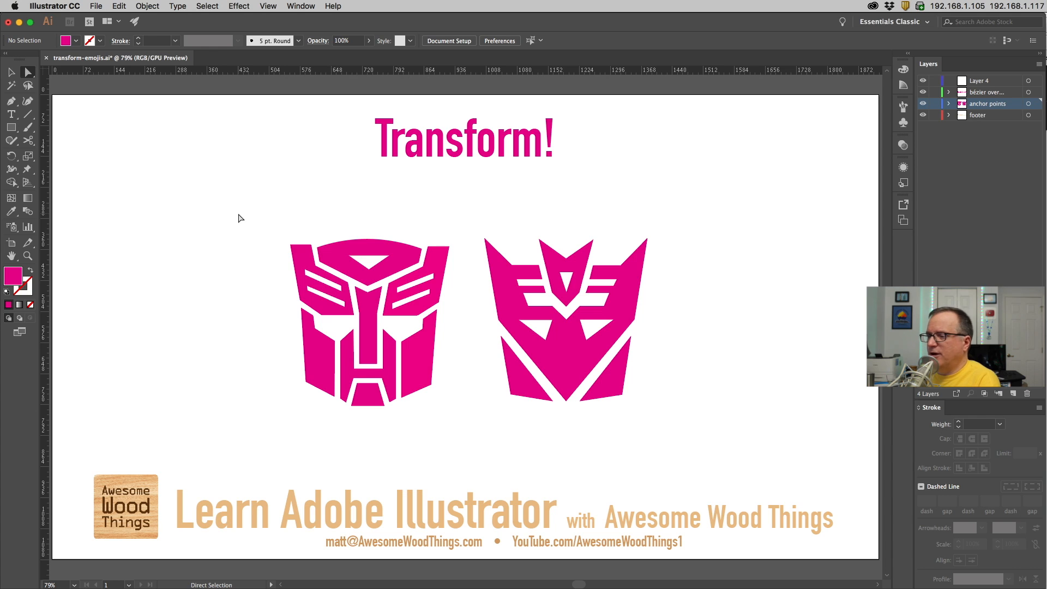
- Hide the corner widgets again
{"action": "left_click", "coordinate": [300, 6]}
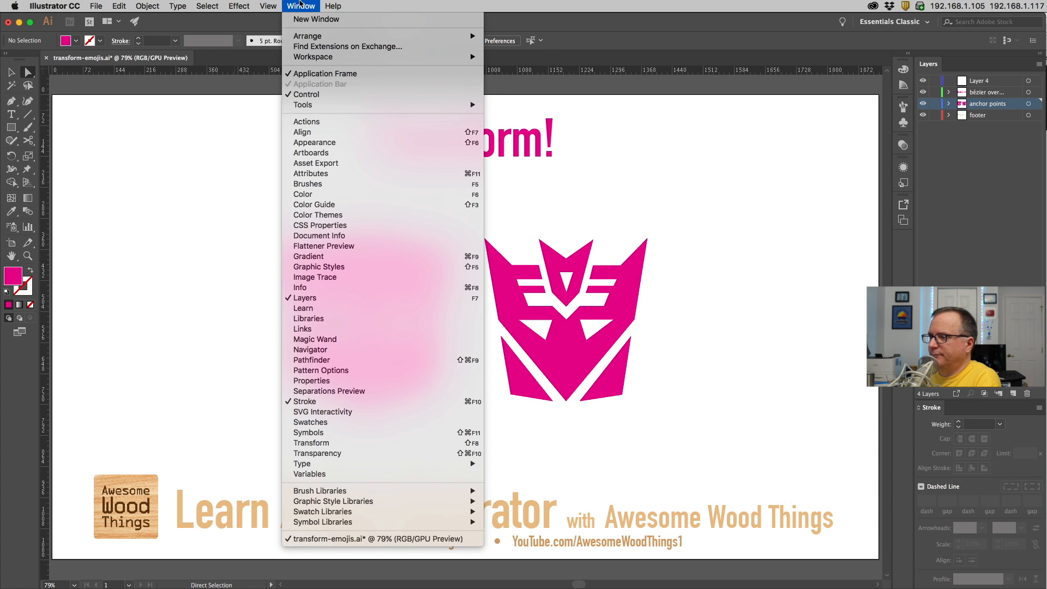
{"action": "mouse_move", "coordinate": [267, 5]}
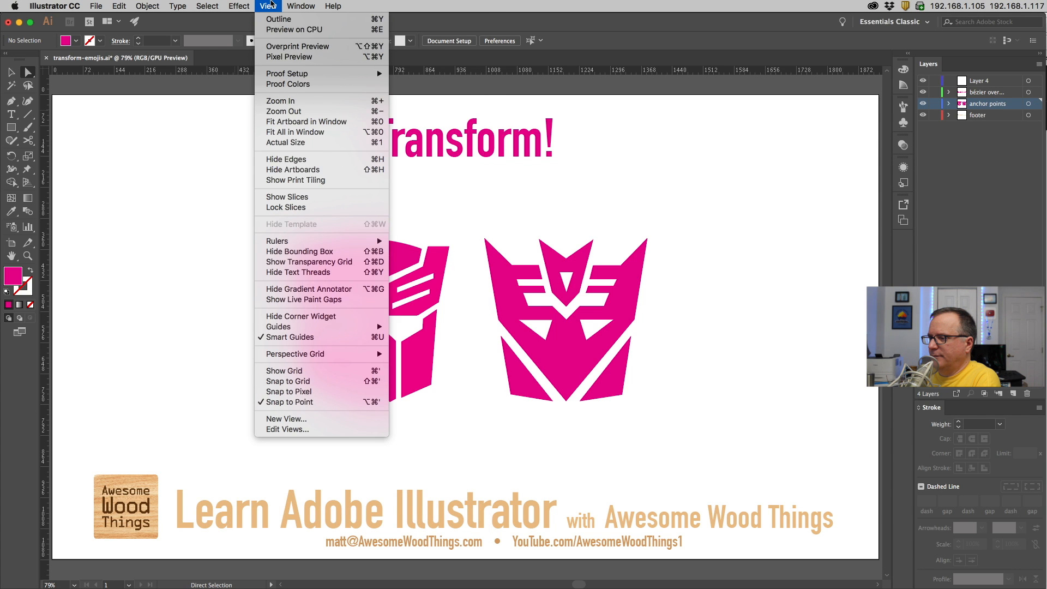
{"action": "left_click", "coordinate": [299, 317]}
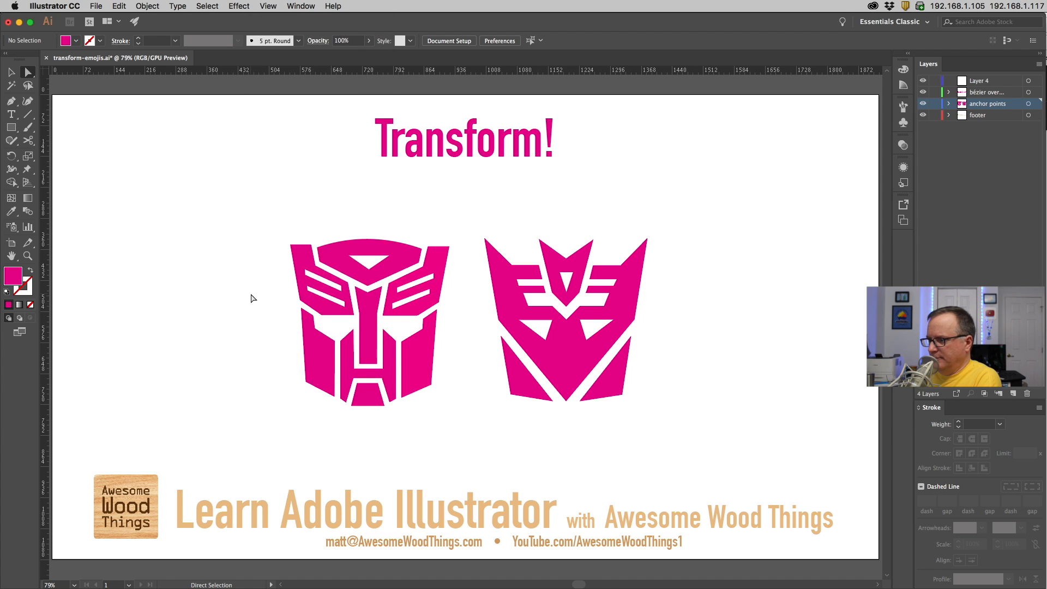
- Draw a rectangle about 177 by 267 pt to the left of the Autobot logo and deselect it
{"action": "left_click", "coordinate": [11, 74]}
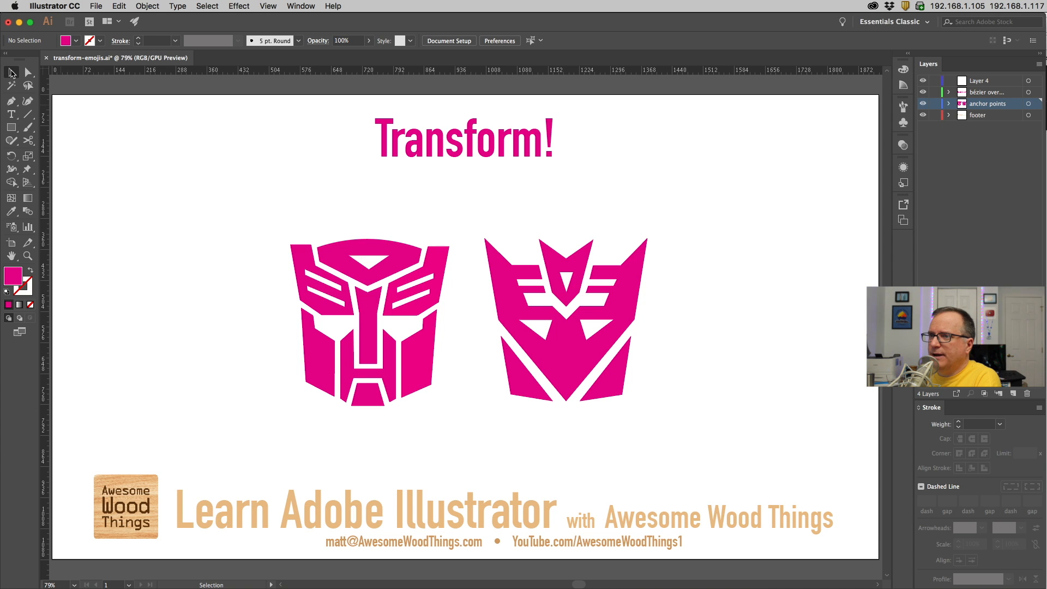
{"action": "left_click", "coordinate": [297, 255]}
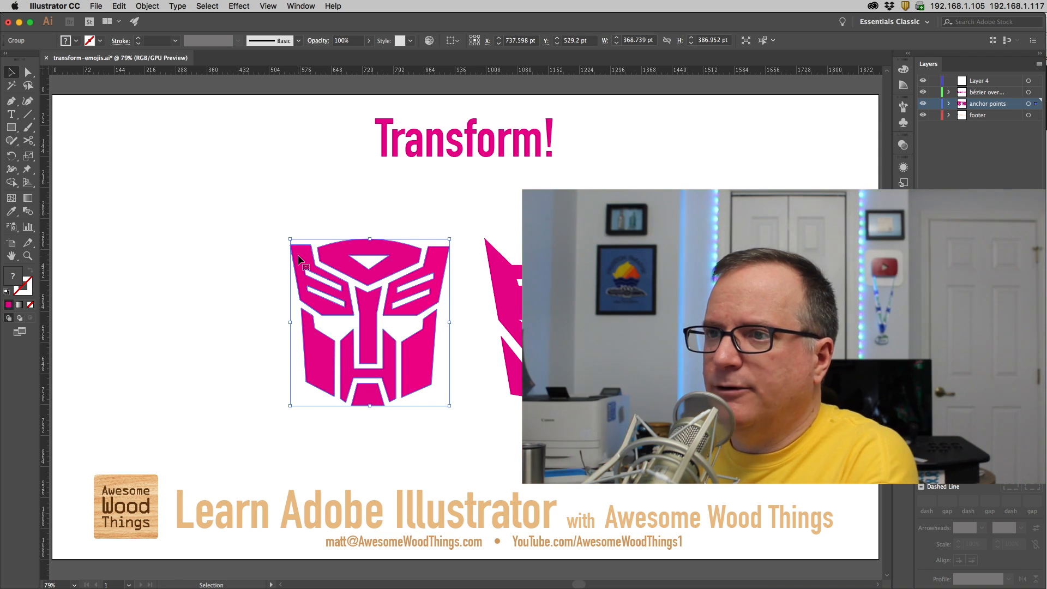
{"action": "left_click", "coordinate": [12, 127]}
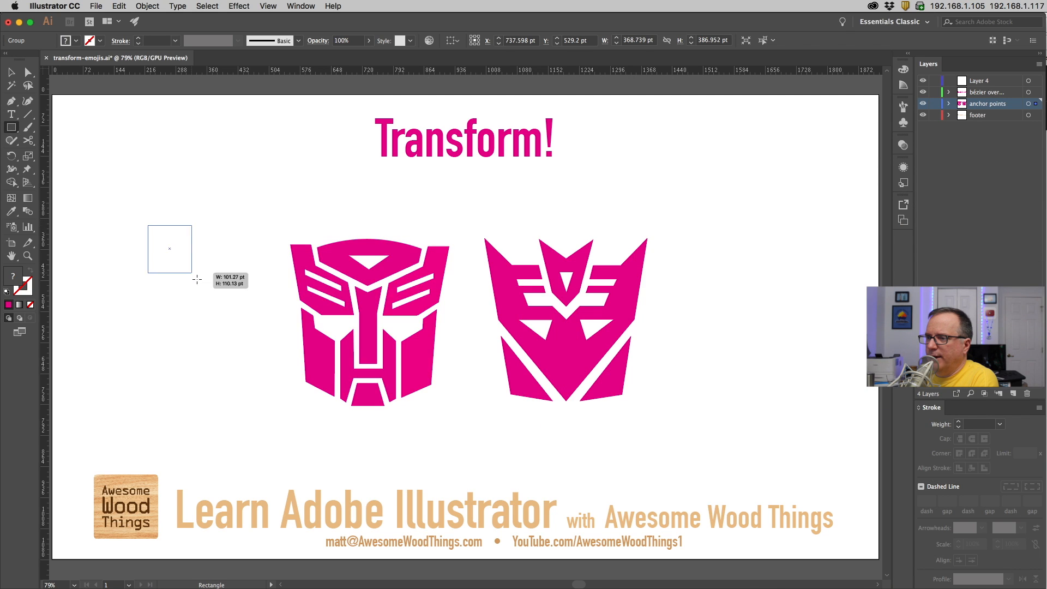
{"action": "left_click_drag", "start_coordinate": [148, 225], "coordinate": [225, 340]}
{"action": "left_click", "coordinate": [28, 71]}
{"action": "left_click", "coordinate": [136, 201]}
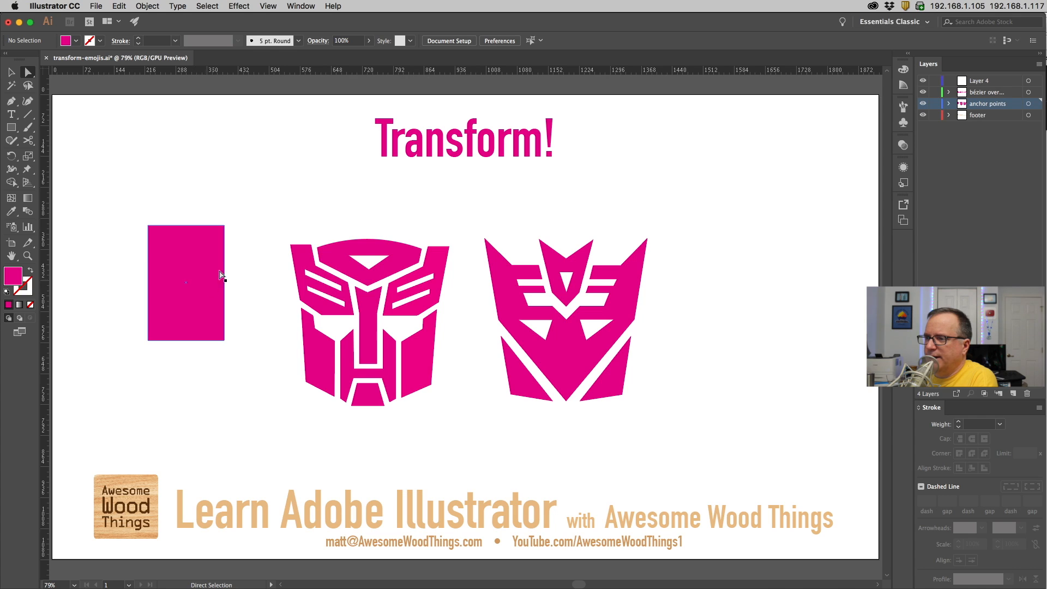
- Select the new rectangle, compare its handles under the Selection and Direct Selection tools, and delete it
{"action": "left_click", "coordinate": [10, 72]}
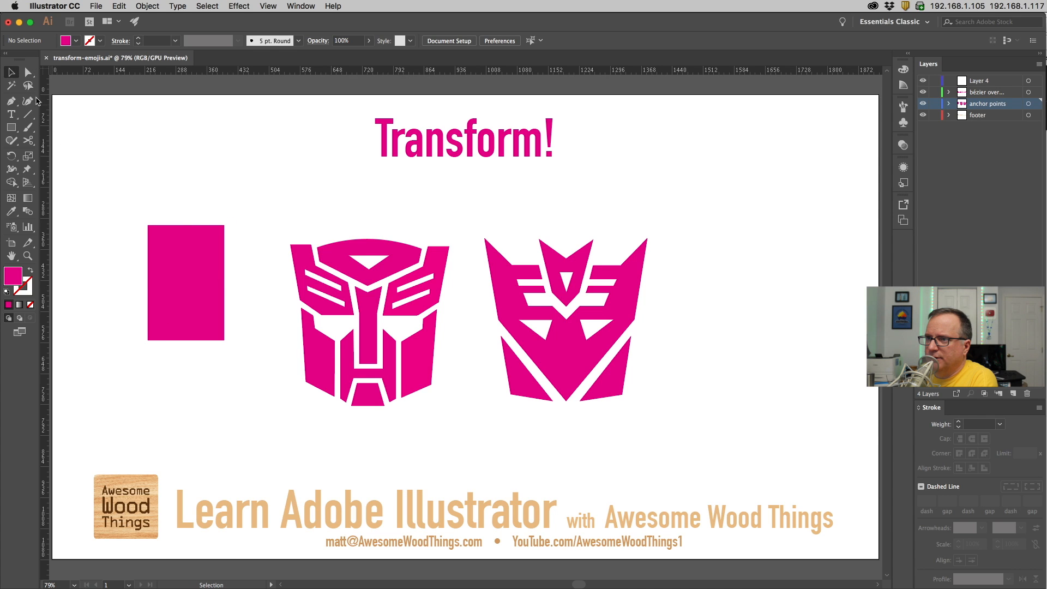
{"action": "left_click", "coordinate": [149, 226]}
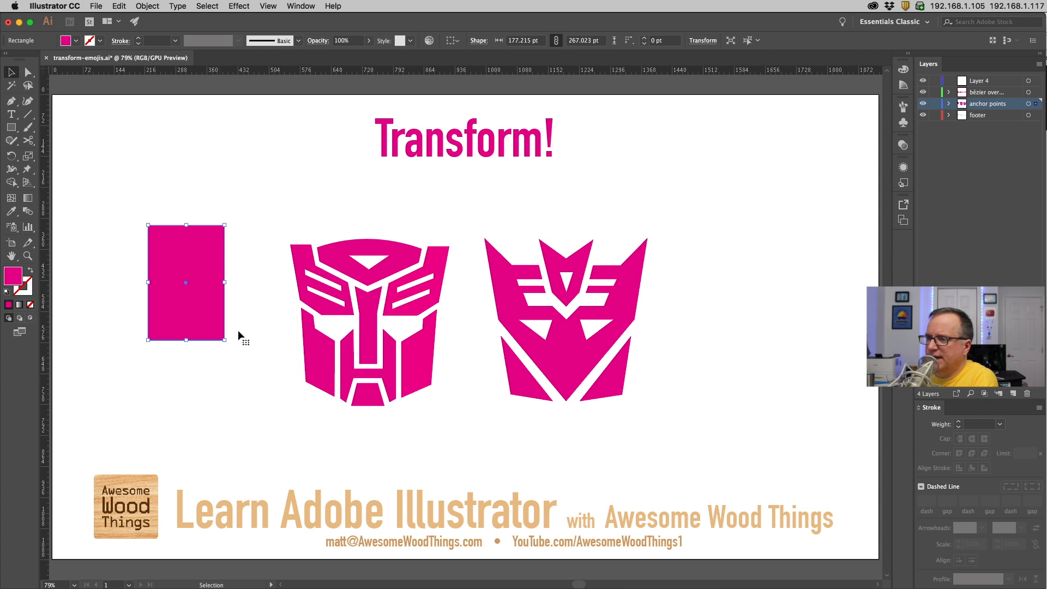
{"action": "left_click", "coordinate": [27, 73]}
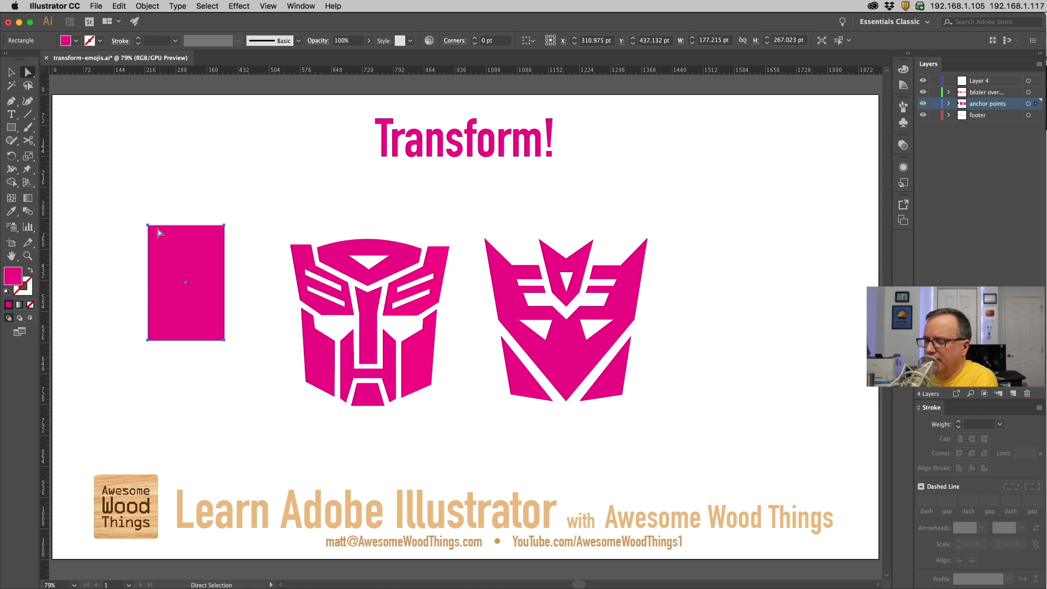
{"action": "key", "text": "Delete"}
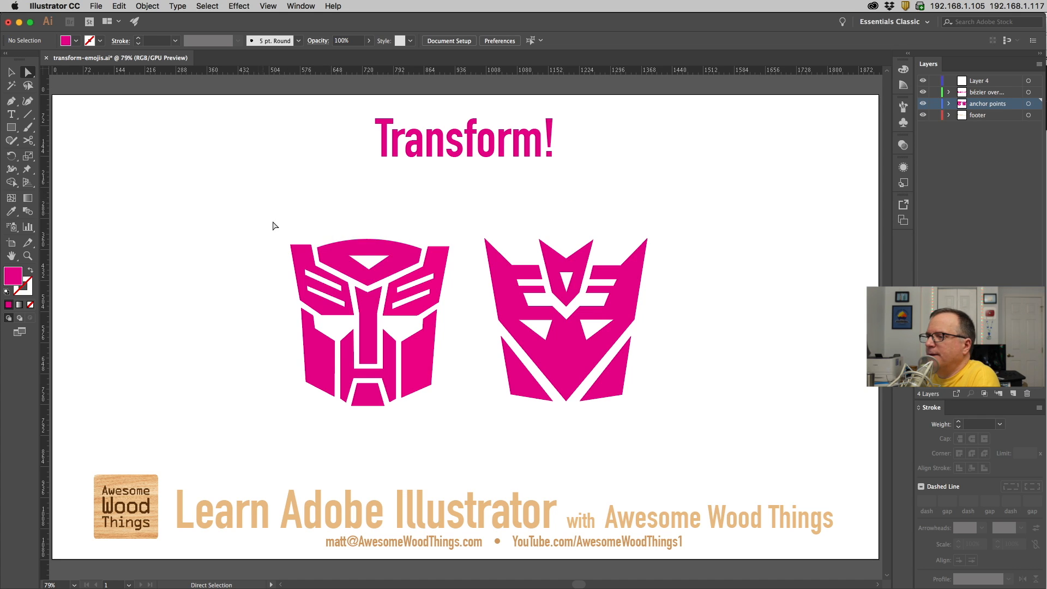
- Try enlarging the Autobot logo to about 606 by 585 pt from its upper-left bounding box corner, and undo the scaling
{"action": "left_click", "coordinate": [13, 73]}
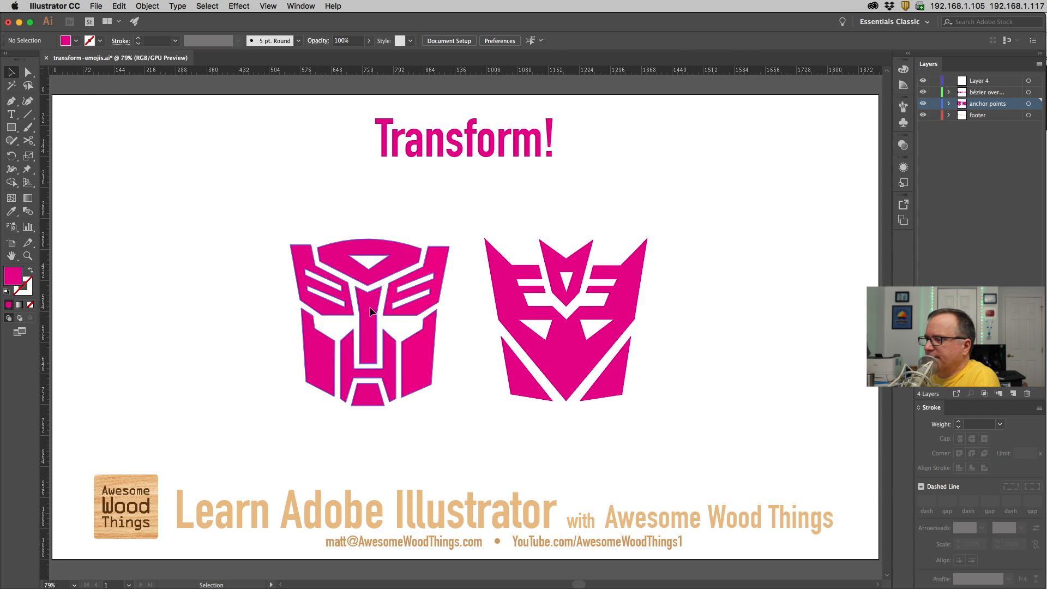
{"action": "left_click", "coordinate": [369, 308]}
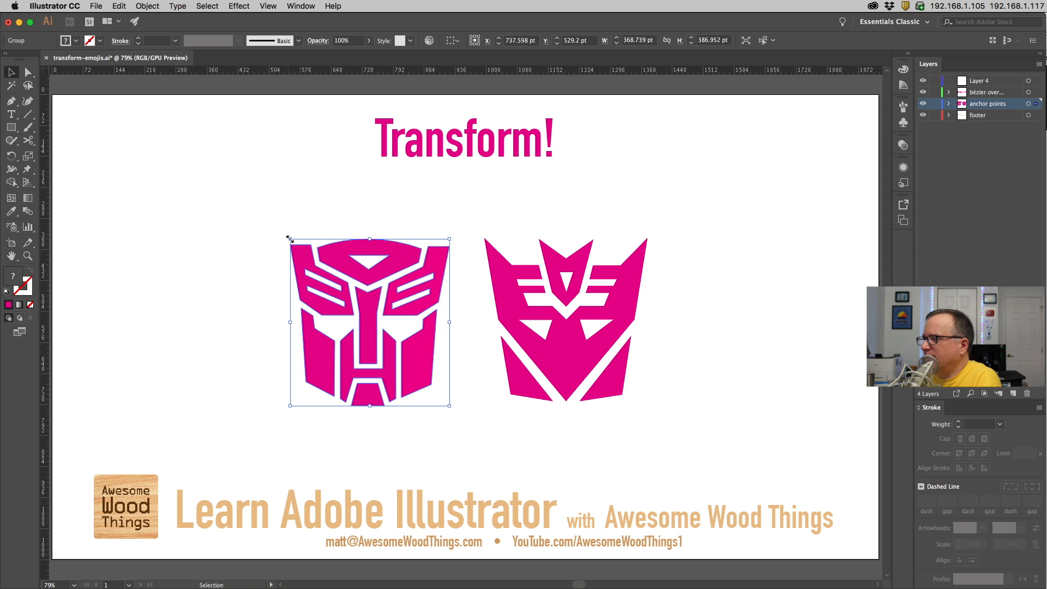
{"action": "left_click_drag", "start_coordinate": [290, 239], "coordinate": [188, 154]}
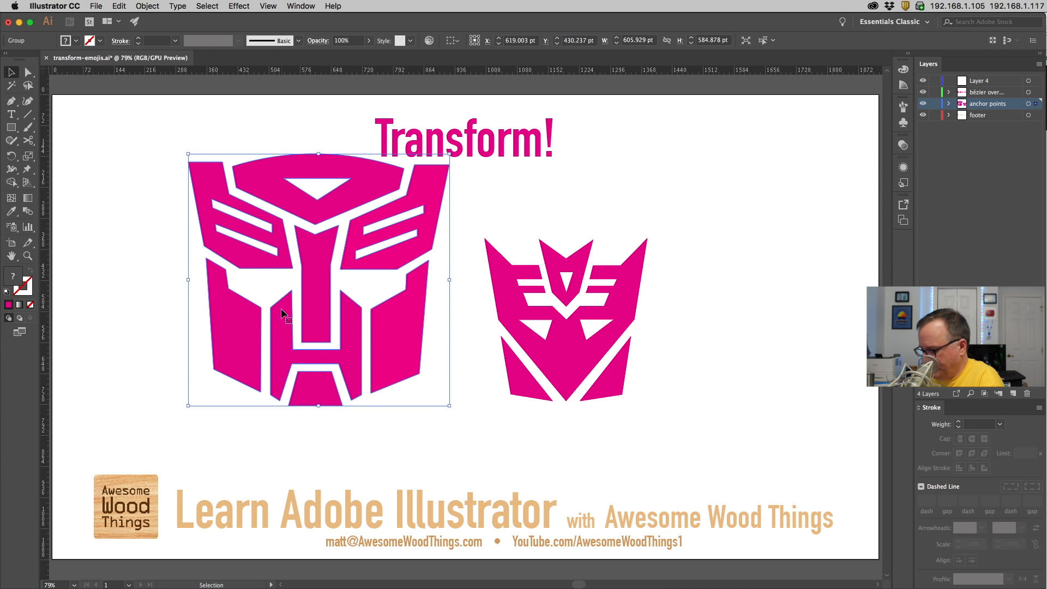
{"action": "key", "text": "super+z"}
- Try shrinking and rotating the Autobot logo from its upper-left bounding box corner, undoing each change
{"action": "left_click_drag", "start_coordinate": [291, 241], "coordinate": [376, 292]}
{"action": "key", "text": "super+z"}
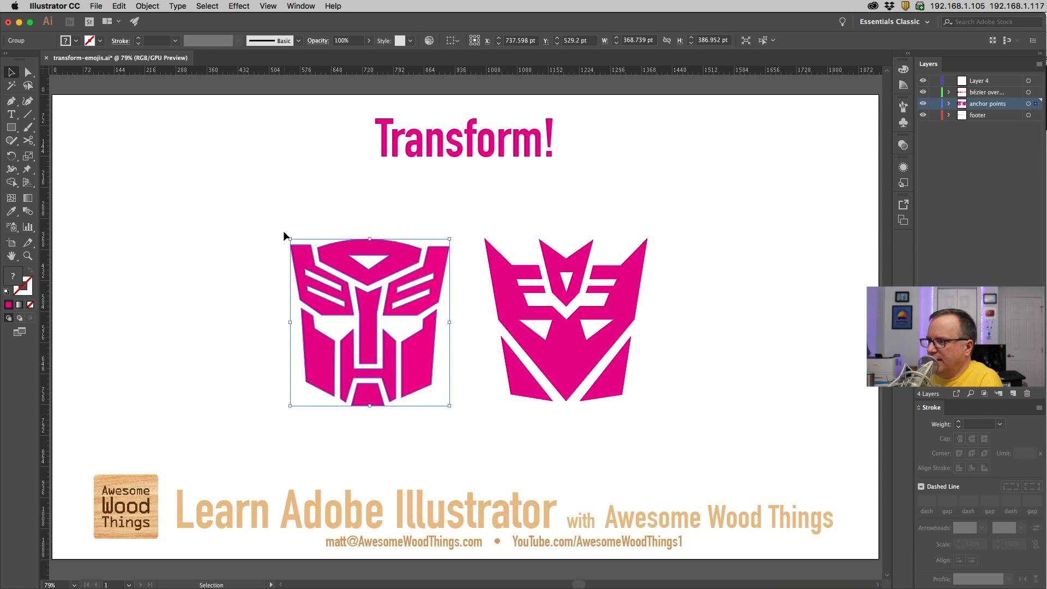
{"action": "left_click_drag", "start_coordinate": [284, 231], "coordinate": [235, 387]}
{"action": "key", "text": "super+z"}
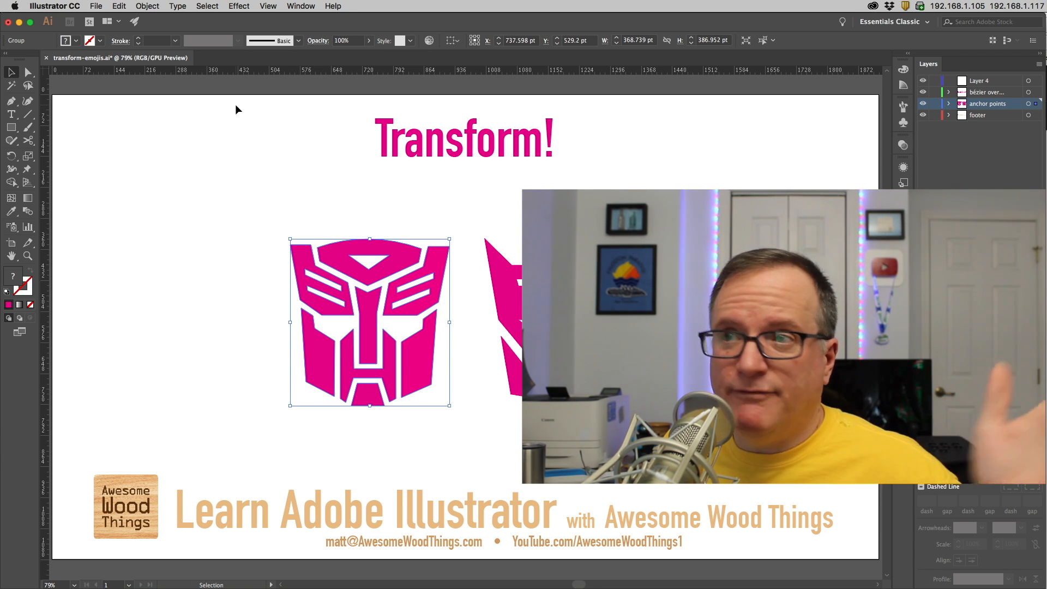
- Hide the bounding box and deselect the Autobot logo
{"action": "left_click", "coordinate": [301, 6]}
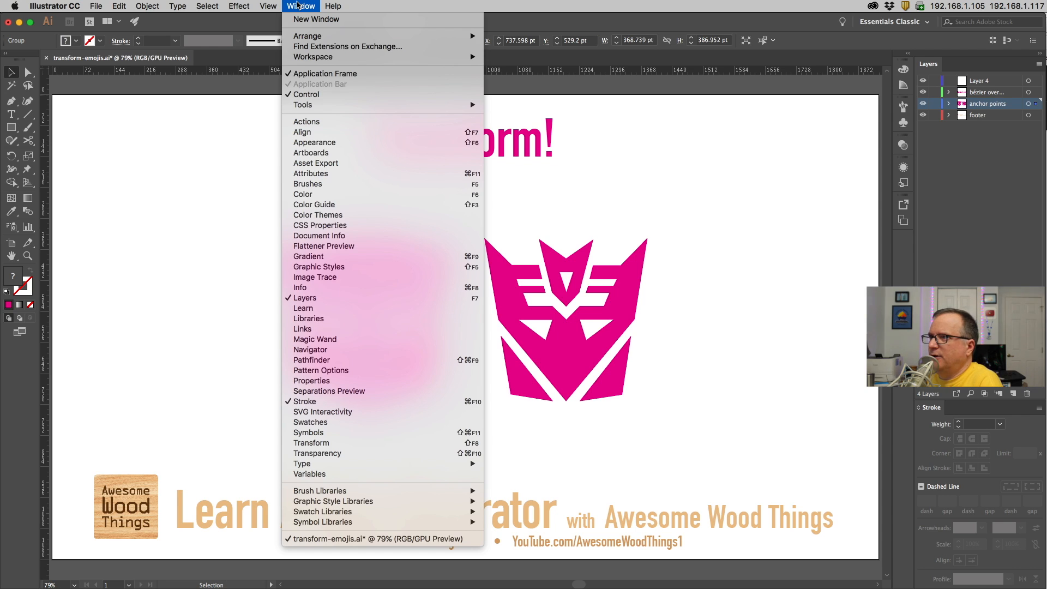
{"action": "mouse_move", "coordinate": [268, 6]}
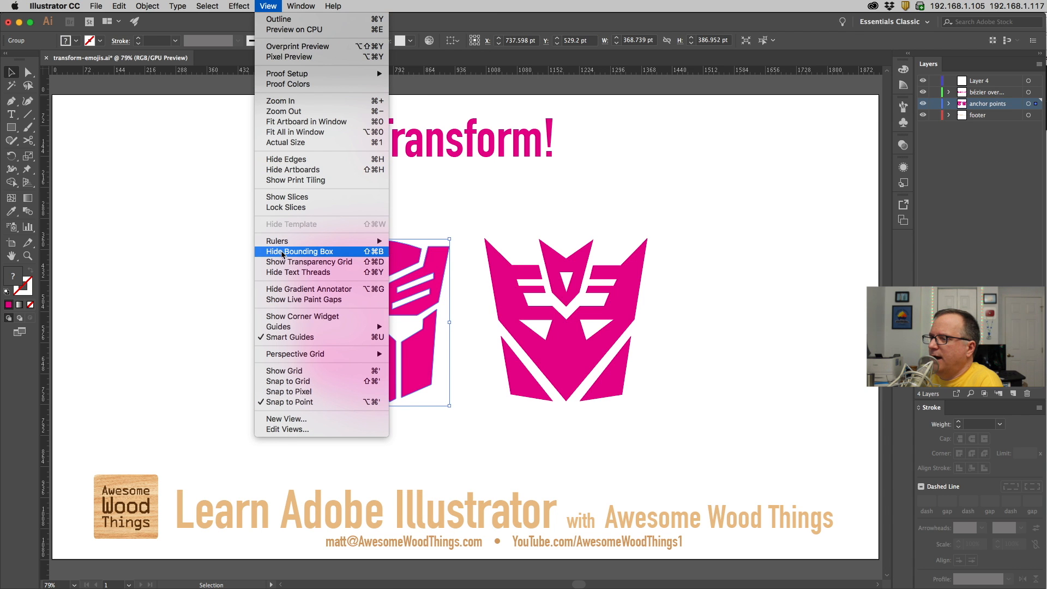
{"action": "left_click", "coordinate": [318, 252]}
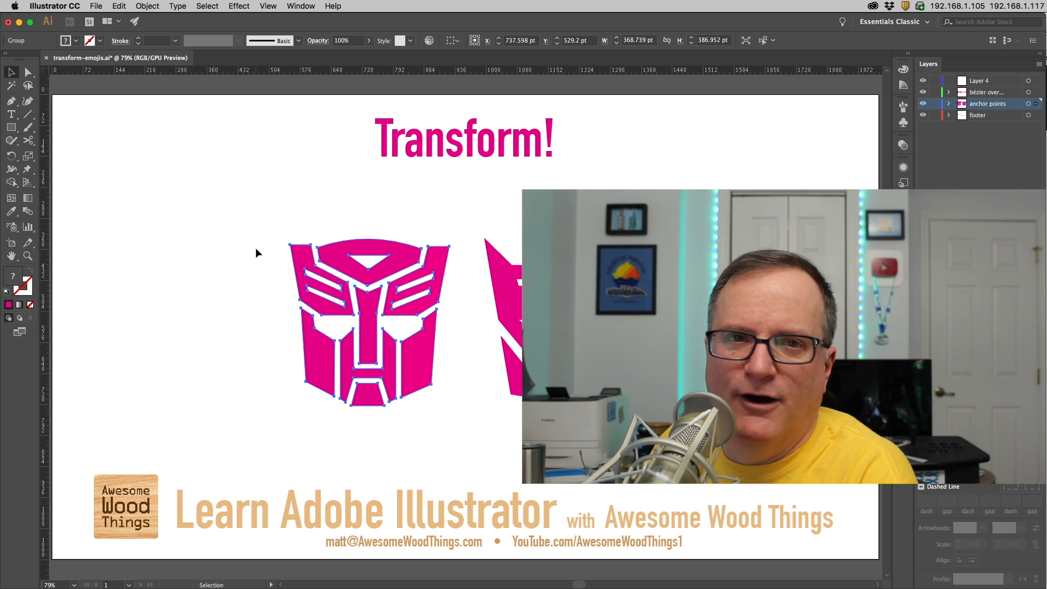
{"action": "left_click", "coordinate": [217, 223]}
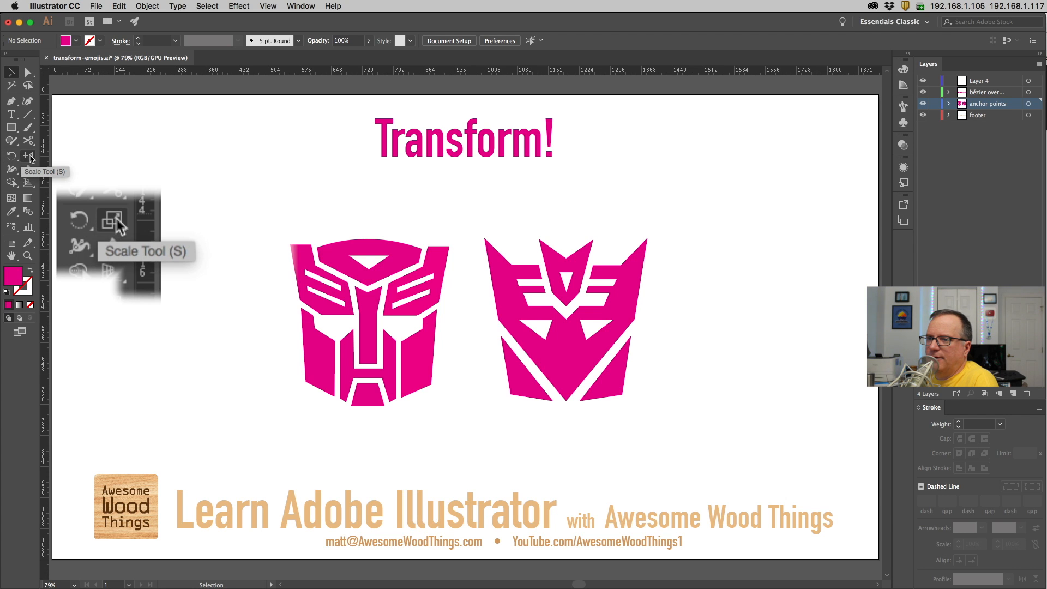
- Select the whole Autobot logo, try rotating it clockwise about its lower-left corner point, and undo the rotation
{"action": "mouse_move", "coordinate": [15, 161]}
{"action": "left_mouse_down"}
{"action": "mouse_move", "coordinate": [96, 172]}
{"action": "mouse_move", "coordinate": [71, 191]}
{"action": "mouse_move", "coordinate": [70, 170]}
{"action": "mouse_move", "coordinate": [14, 159]}
{"action": "left_mouse_up"}
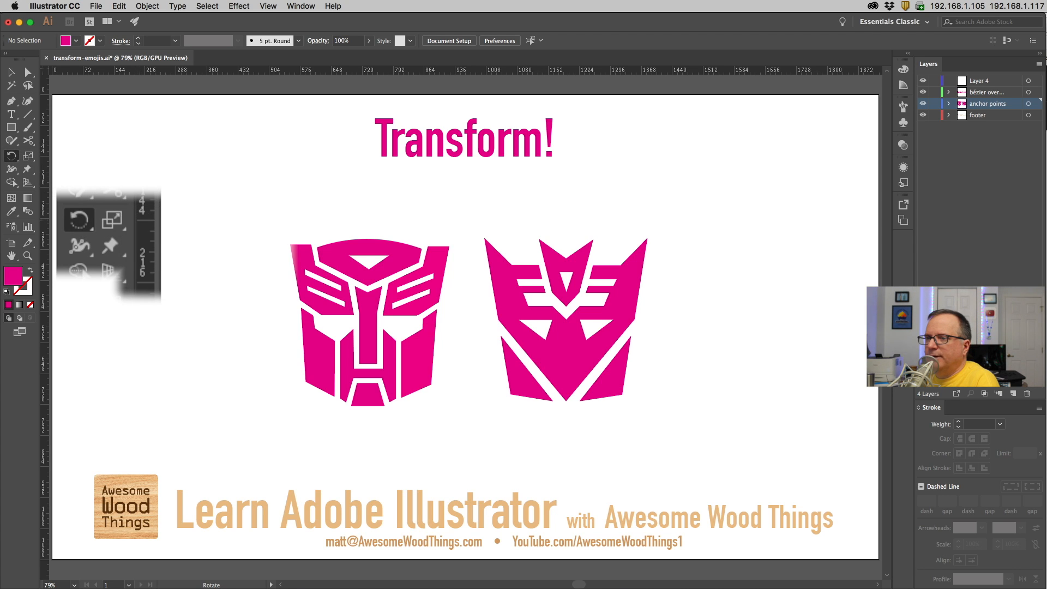
{"action": "left_click", "coordinate": [12, 72]}
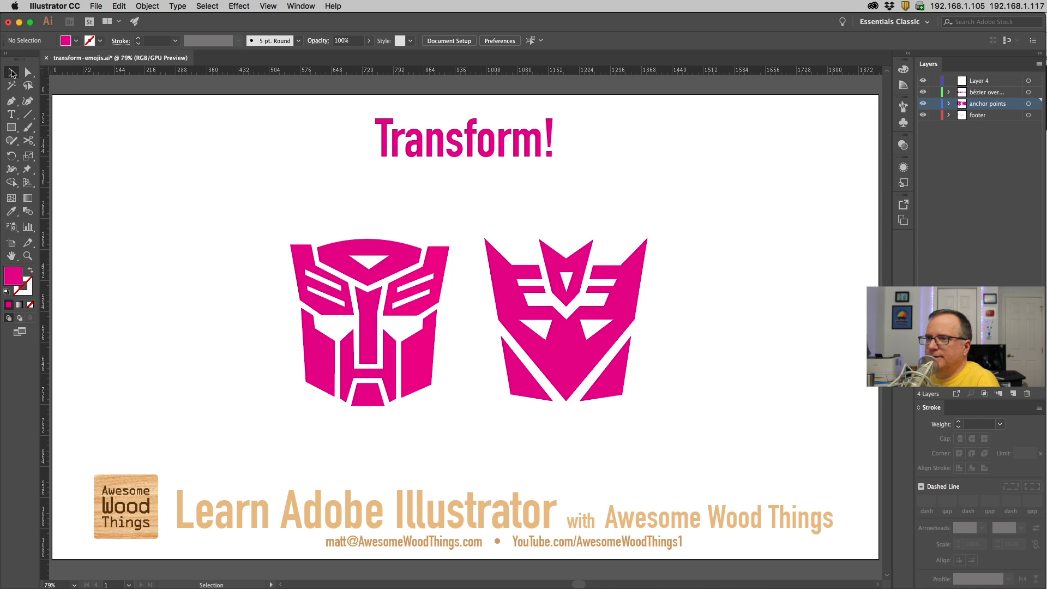
{"action": "left_click_drag", "start_coordinate": [247, 207], "coordinate": [470, 428]}
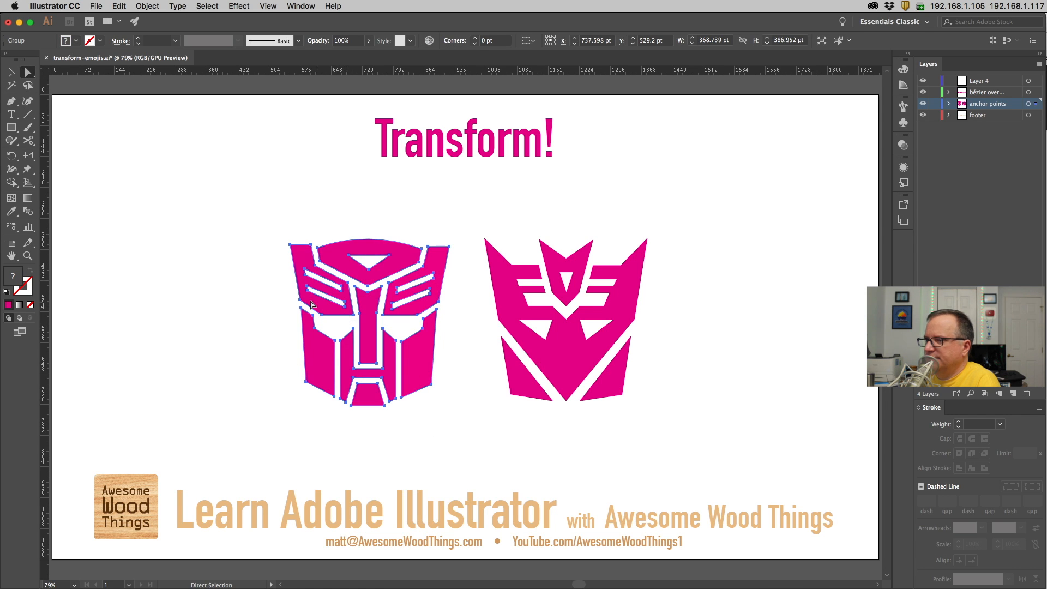
{"action": "left_click", "coordinate": [11, 72]}
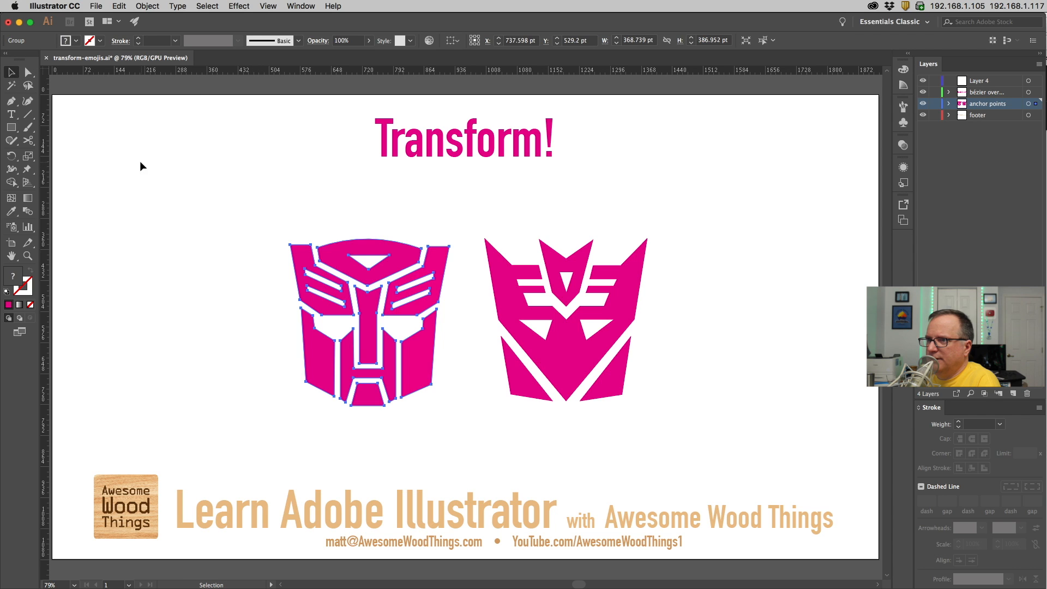
{"action": "left_click", "coordinate": [164, 173]}
{"action": "left_click", "coordinate": [298, 255]}
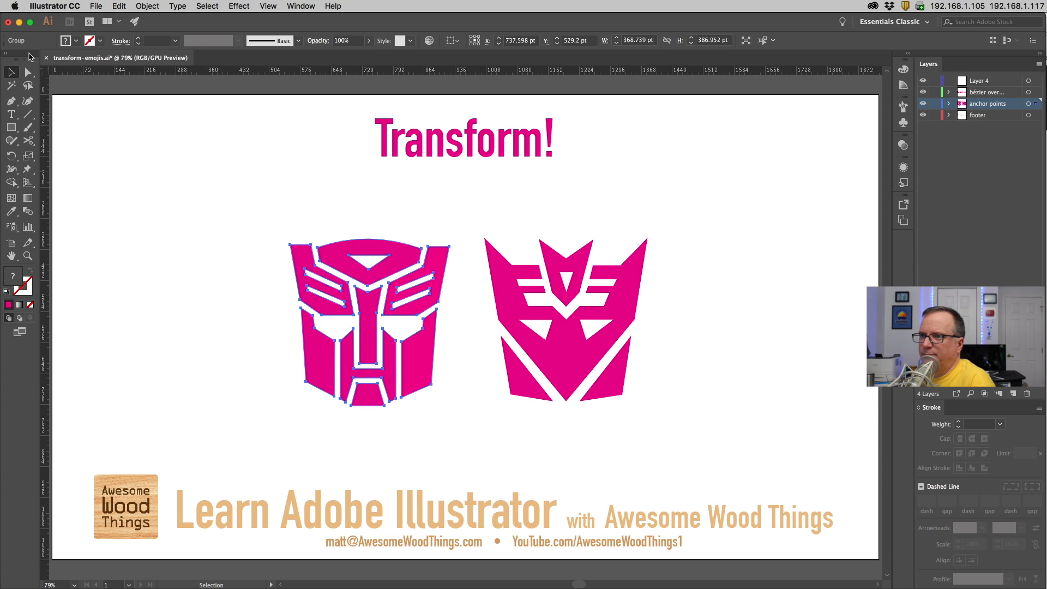
{"action": "left_click", "coordinate": [15, 159]}
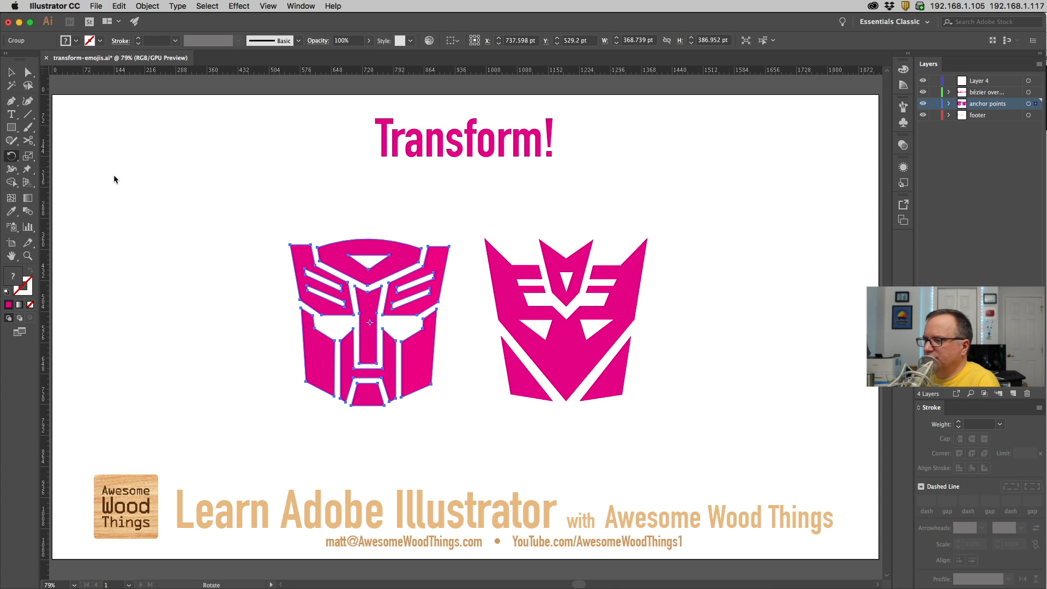
{"action": "left_click", "coordinate": [304, 381]}
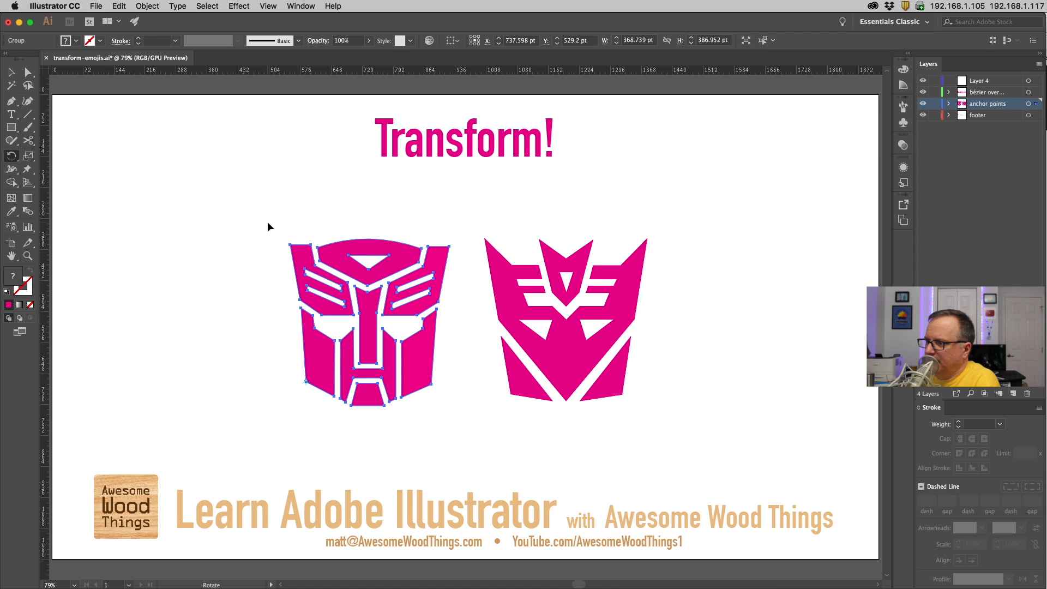
{"action": "left_click_drag", "start_coordinate": [267, 225], "coordinate": [309, 282]}
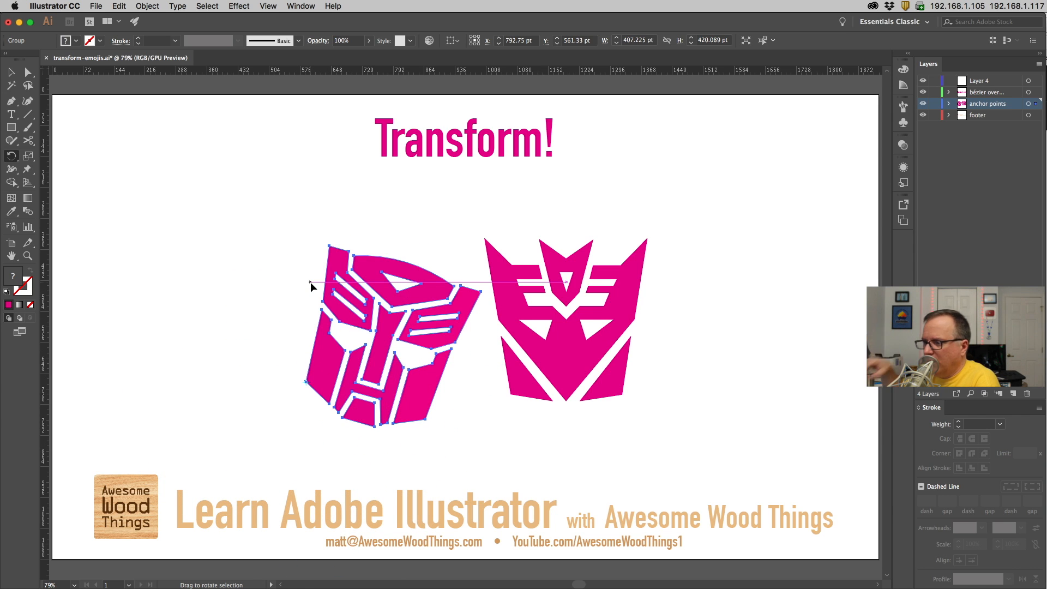
{"action": "left_click", "coordinate": [117, 6]}
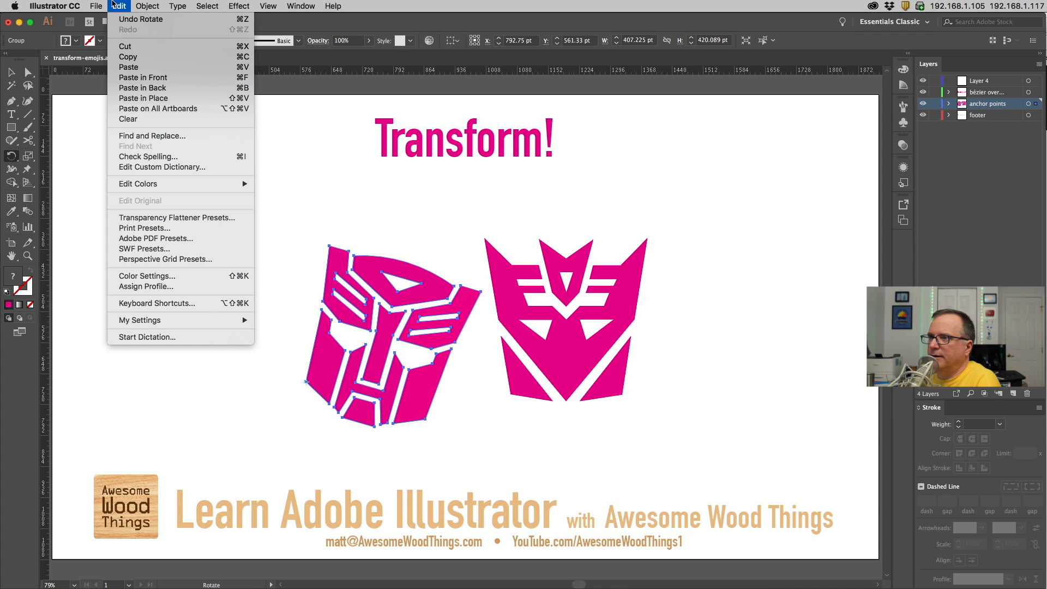
{"action": "key", "text": "super+z"}
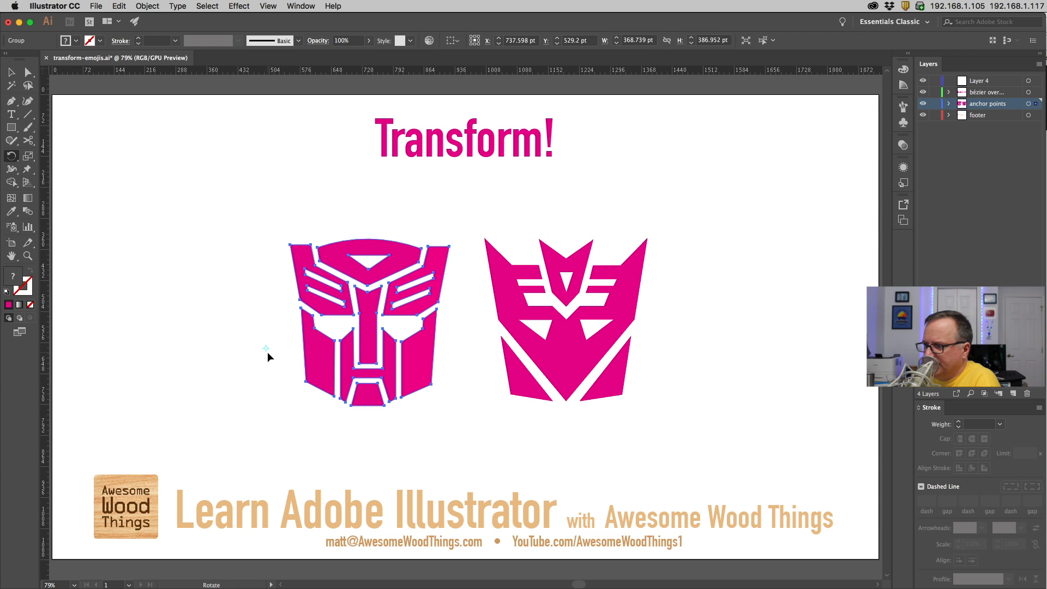
- Try rotating the Autobot logo freely about pivot points placed beside and above it, undoing each rotation
{"action": "left_click_drag", "start_coordinate": [459, 254], "coordinate": [276, 297]}
{"action": "key", "text": "super+z"}
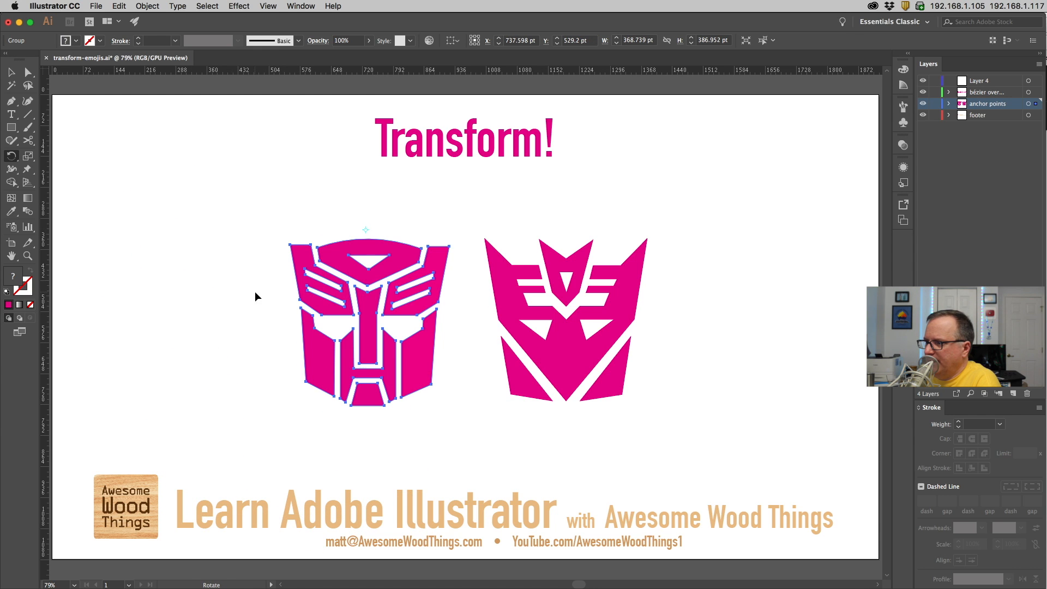
{"action": "left_click_drag", "start_coordinate": [269, 308], "coordinate": [378, 362]}
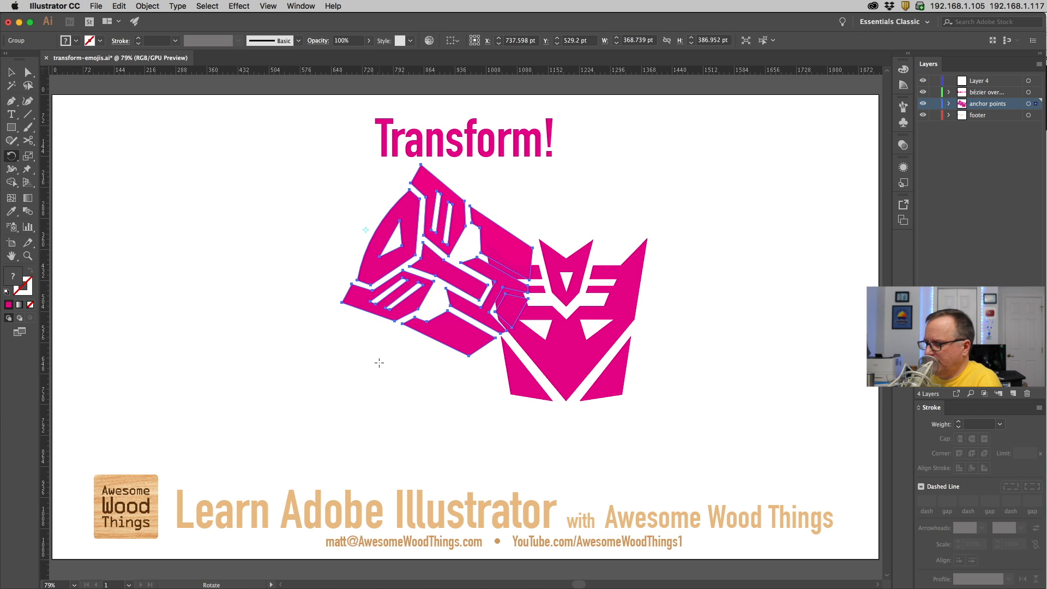
{"action": "key", "text": "super+z"}
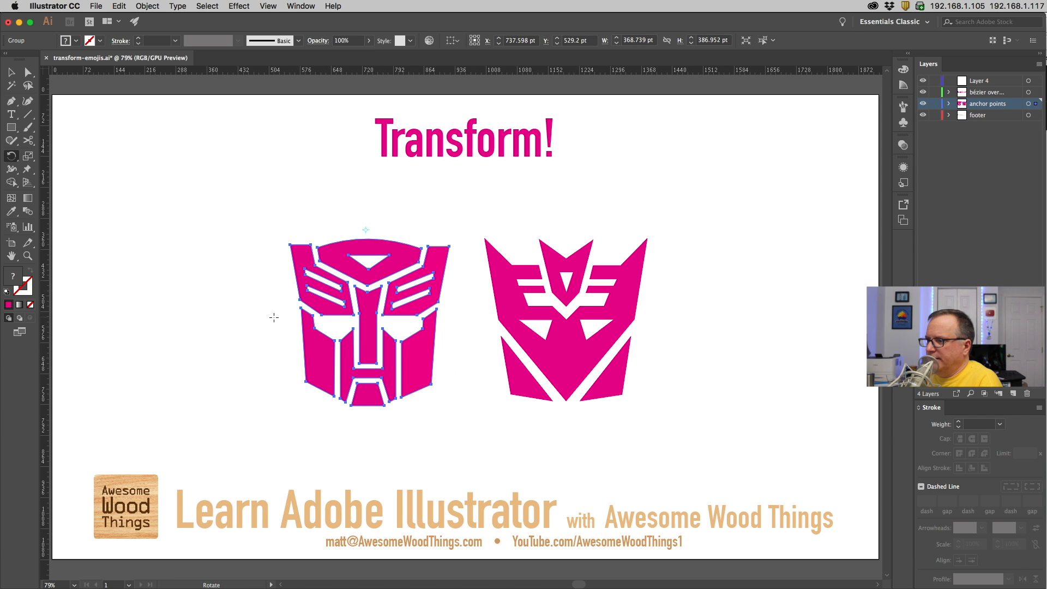
- Try rotating the Autobot logo in constrained angle increments about a pivot point just left of it, and undo the rotation
{"action": "left_click_drag", "start_coordinate": [398, 220], "coordinate": [225, 210]}
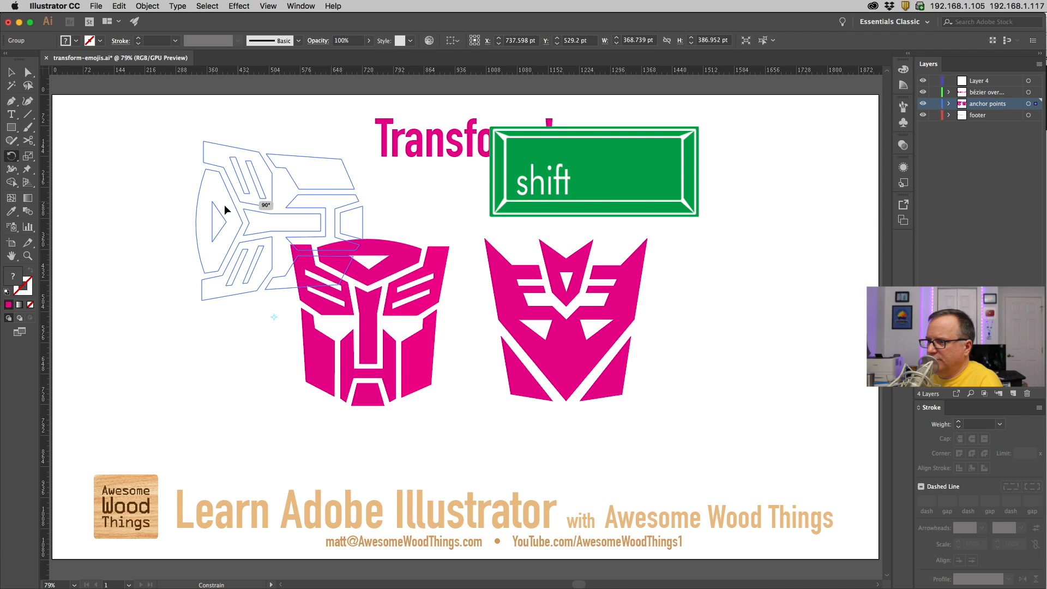
{"action": "left_click_drag", "start_coordinate": [175, 256], "coordinate": [280, 230]}
{"action": "key", "text": "super+z"}
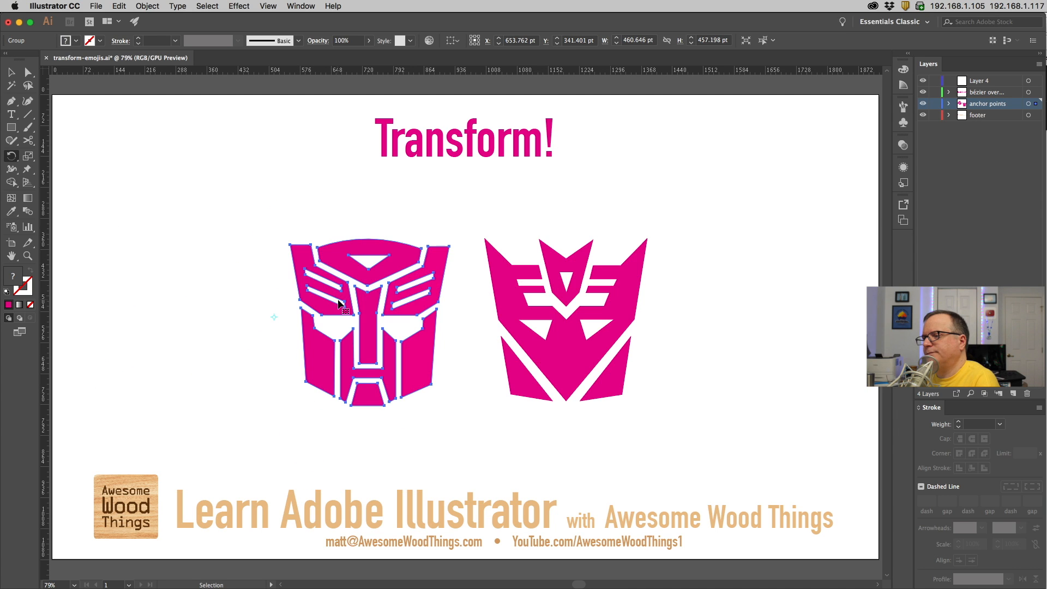
- Fill the right-hand brow and cheek pieces of the Autobot logo with light pink ea9bcc and deselect them
{"action": "left_click", "coordinate": [11, 158]}
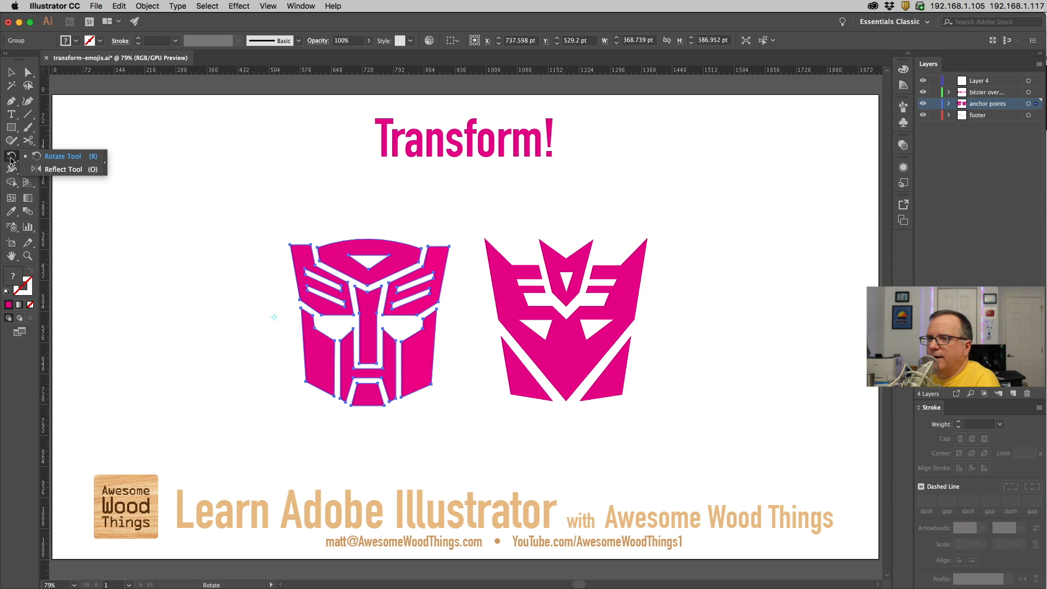
{"action": "left_click", "coordinate": [28, 71]}
{"action": "left_click", "coordinate": [138, 183]}
{"action": "left_click", "coordinate": [430, 333]}
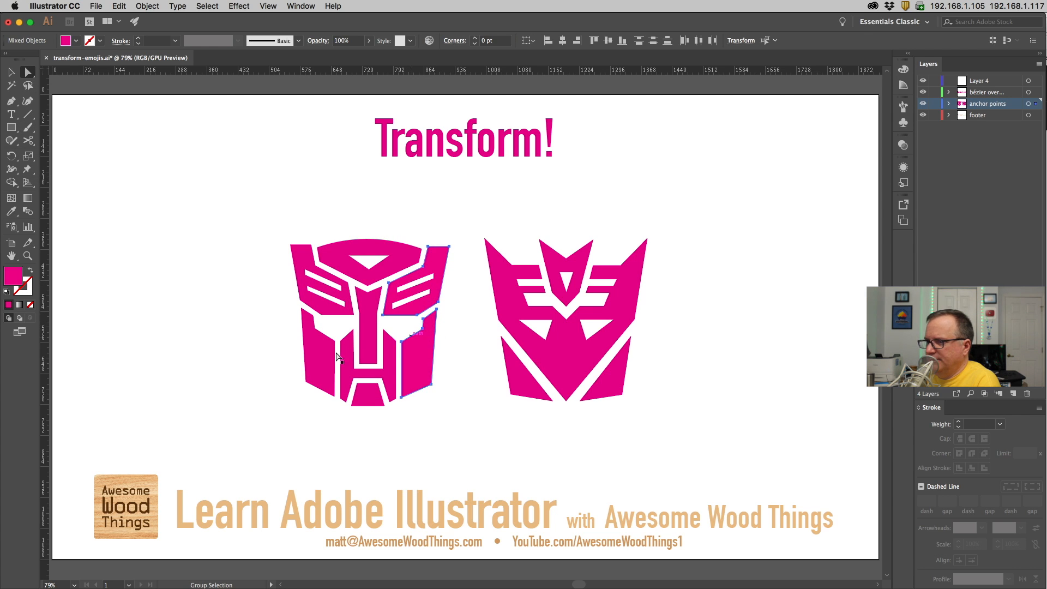
{"action": "double_click", "coordinate": [14, 276]}
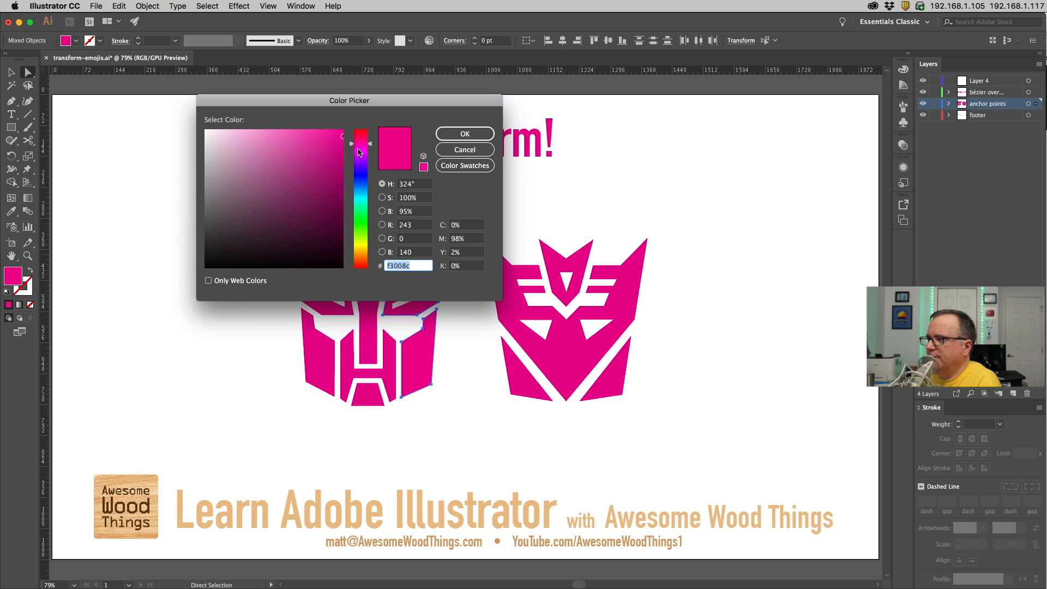
{"action": "left_click_drag", "start_coordinate": [337, 140], "coordinate": [255, 139]}
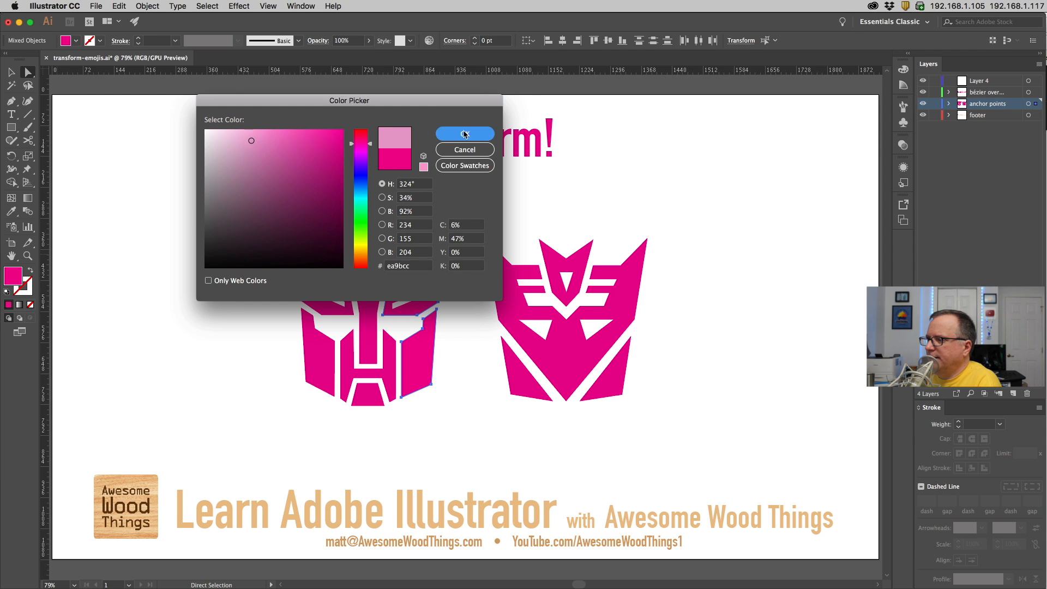
{"action": "left_click", "coordinate": [465, 134]}
{"action": "left_click", "coordinate": [211, 207]}
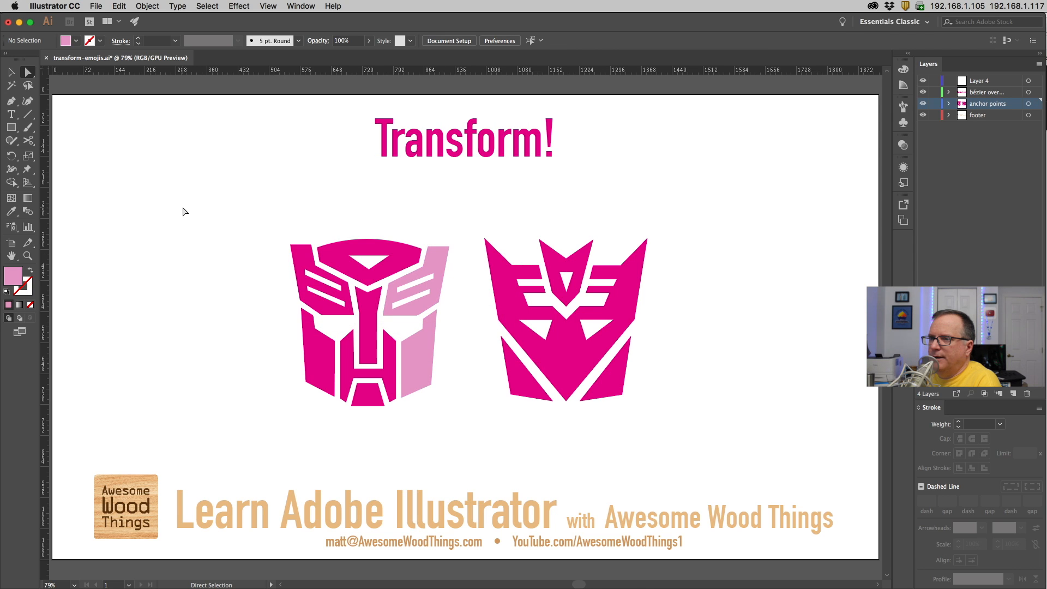
- Draw a circle about 32 pt in diameter in the Autobot logo's right-hand eye with the Ellipse tool
{"action": "left_click", "coordinate": [12, 129]}
{"action": "left_click_drag", "start_coordinate": [13, 130], "coordinate": [62, 153]}
{"action": "left_click_drag", "start_coordinate": [402, 327], "coordinate": [408, 334]}
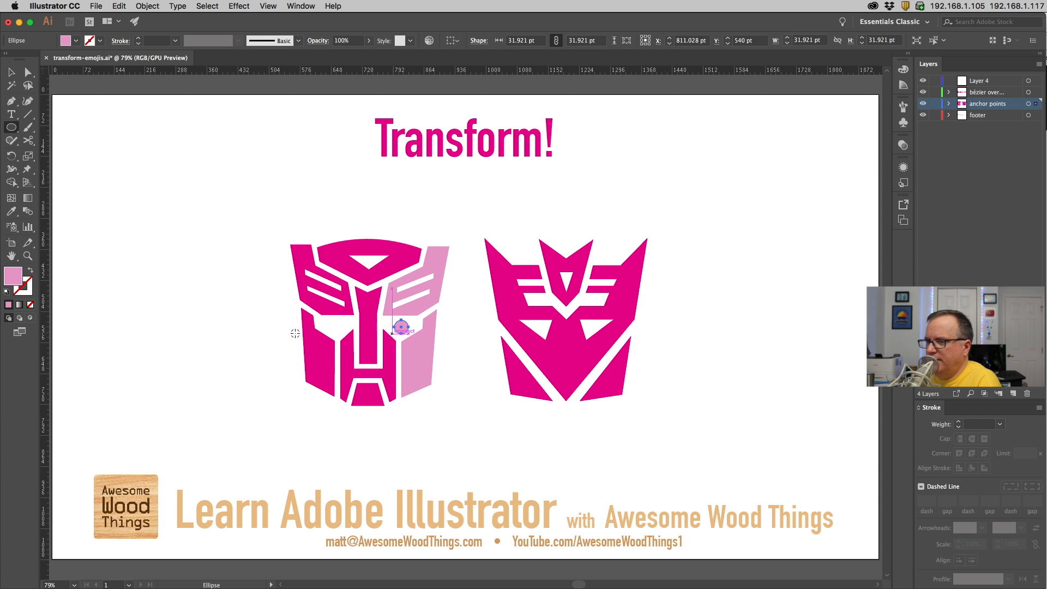
- Fill the eye circle with bright red ff0303 and deselect it
{"action": "double_click", "coordinate": [19, 281]}
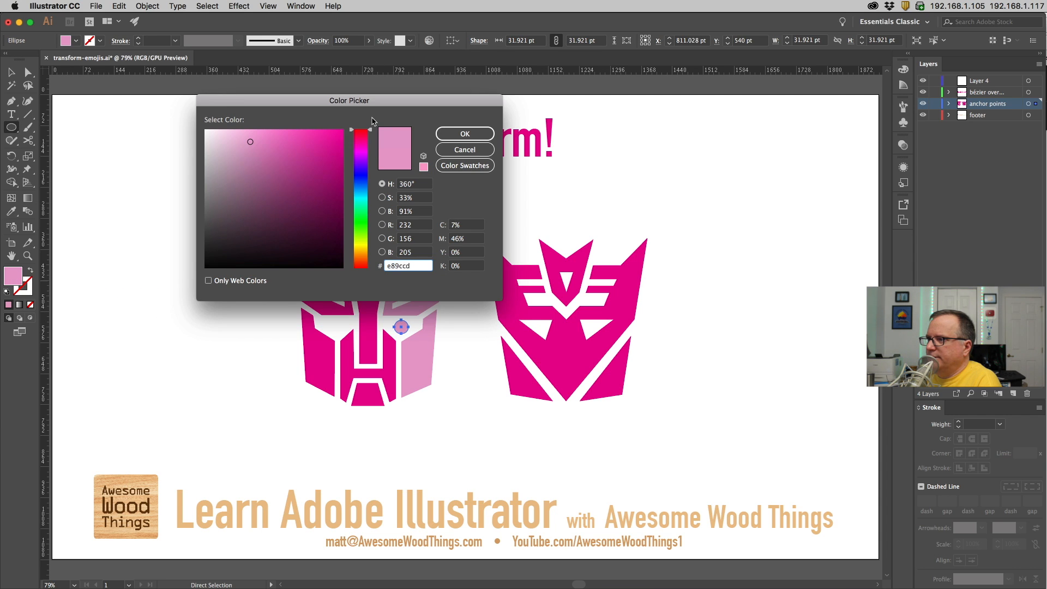
{"action": "left_click", "coordinate": [361, 130]}
{"action": "left_click", "coordinate": [453, 133]}
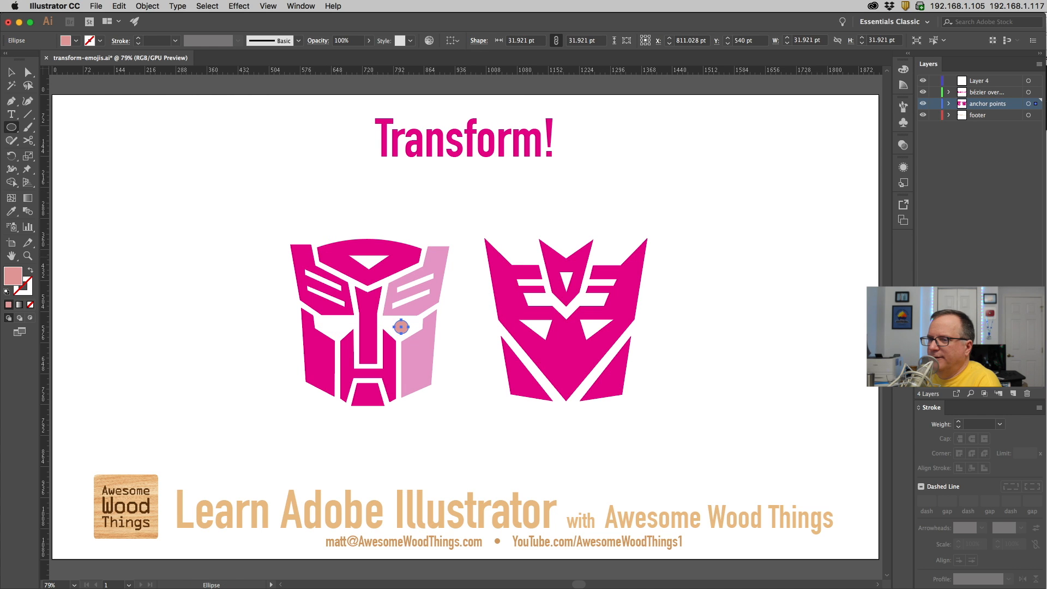
{"action": "double_click", "coordinate": [17, 277]}
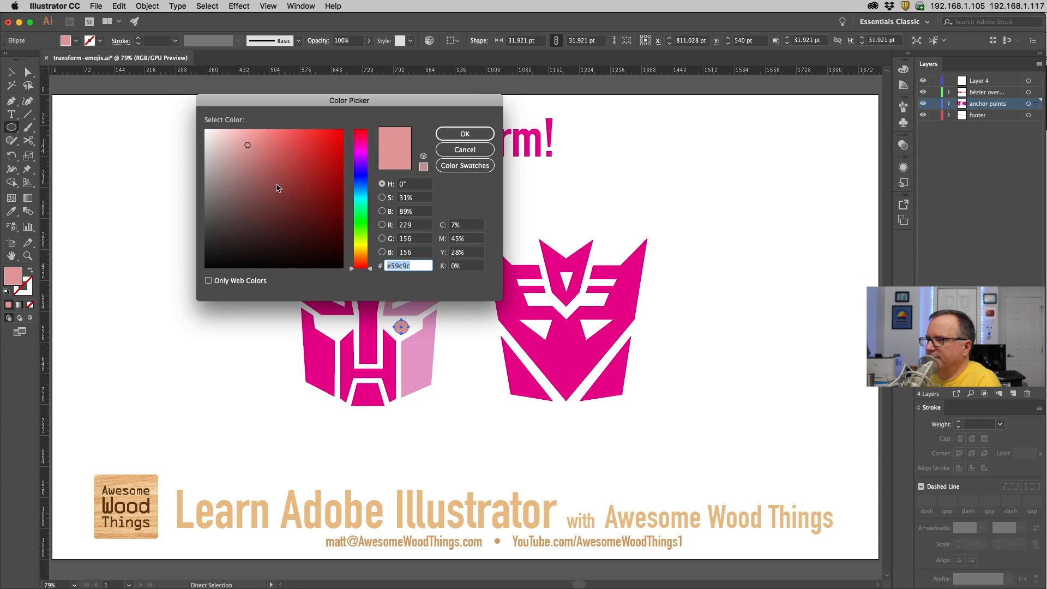
{"action": "left_click", "coordinate": [343, 129]}
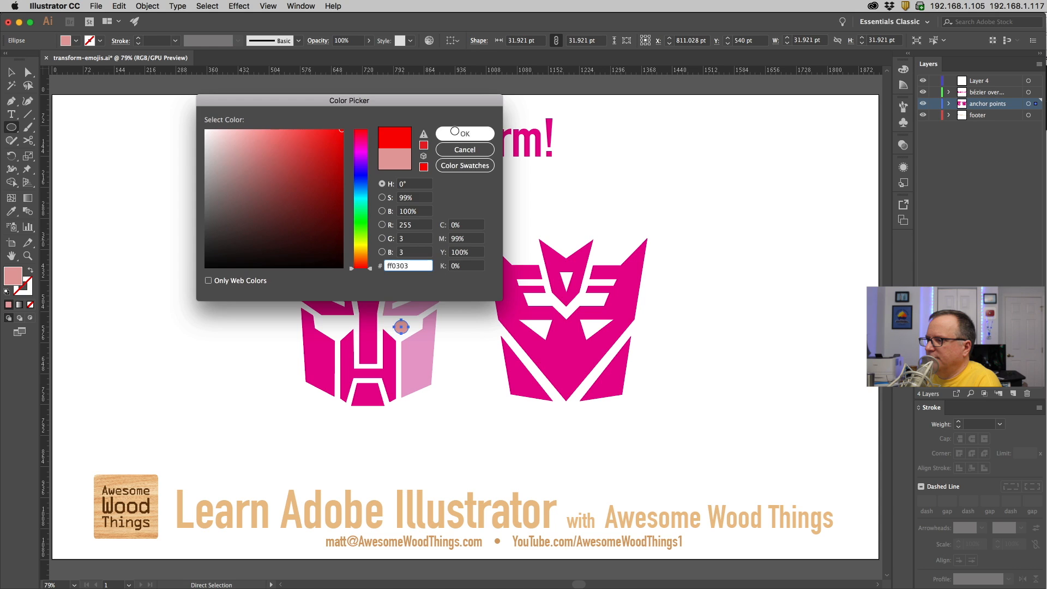
{"action": "left_click", "coordinate": [465, 134]}
{"action": "key", "text": "a"}
{"action": "left_click", "coordinate": [263, 231]}
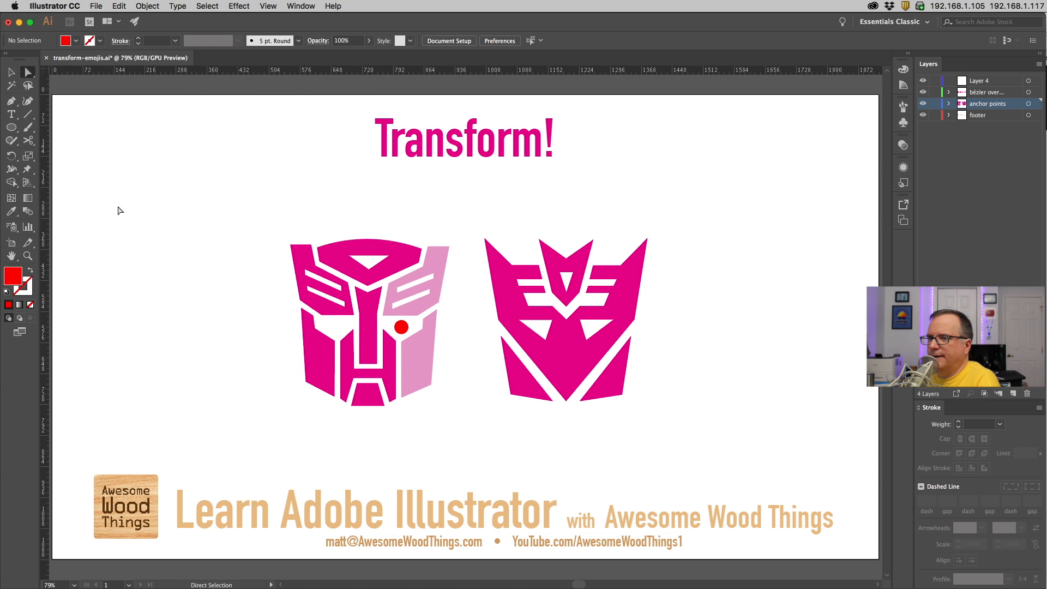
- Select the whole Autobot logo with its eye, try reflecting it across a vertical axis left of it, and undo the reflection
{"action": "left_click_drag", "start_coordinate": [273, 232], "coordinate": [466, 424]}
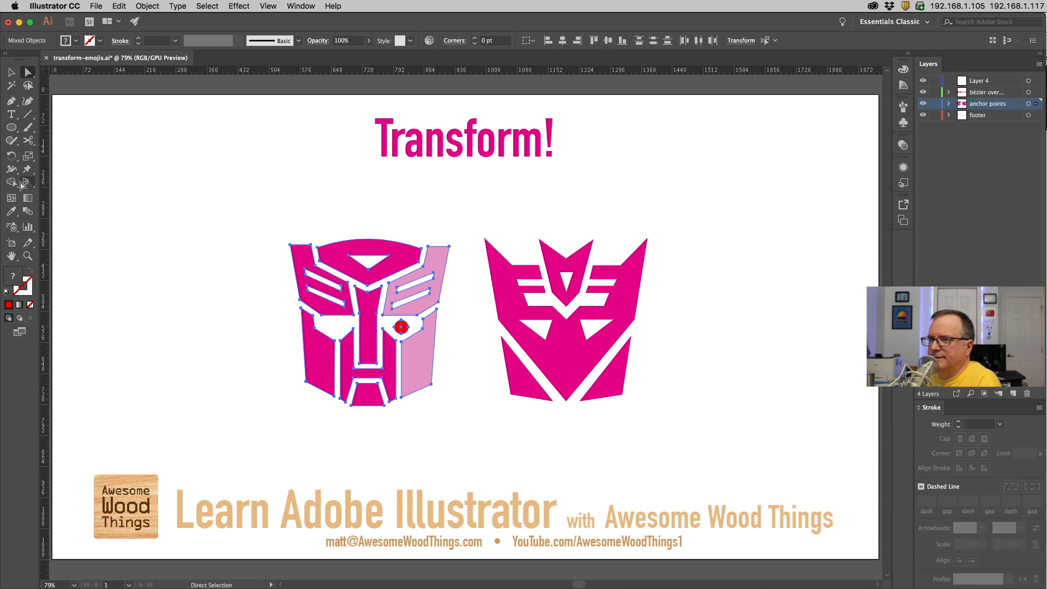
{"action": "left_click_drag", "start_coordinate": [11, 156], "coordinate": [49, 170]}
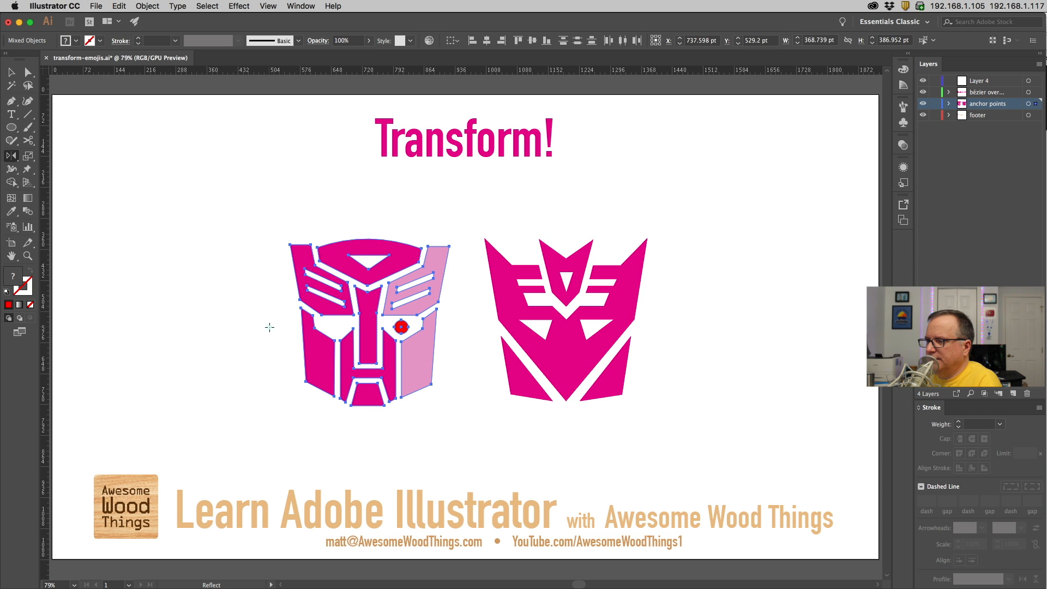
{"action": "left_click_drag", "start_coordinate": [448, 328], "coordinate": [213, 297]}
{"action": "key", "text": "shift"}
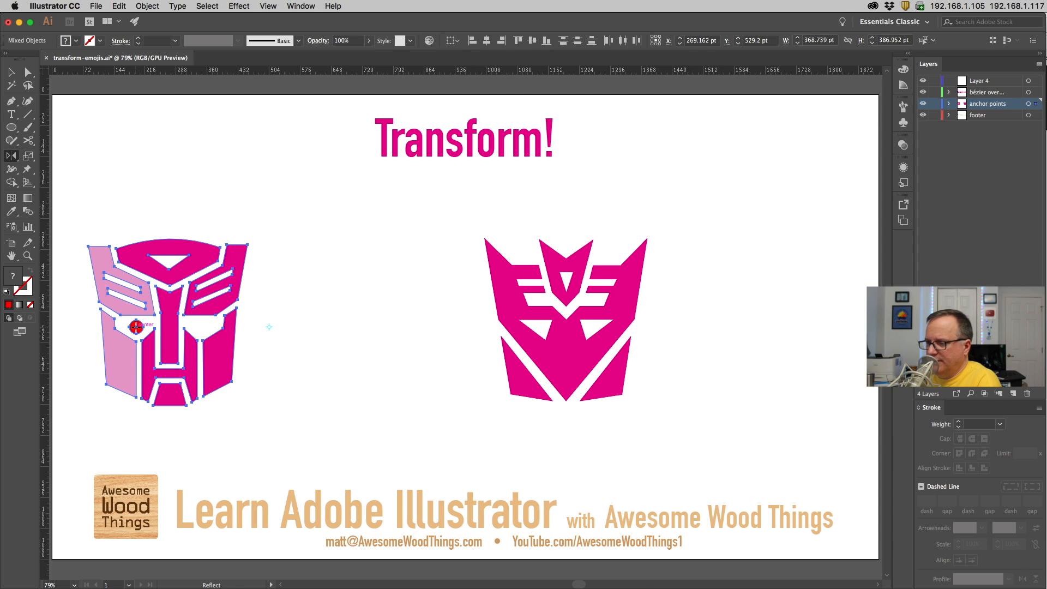
{"action": "left_click", "coordinate": [119, 6]}
{"action": "left_click", "coordinate": [164, 17]}
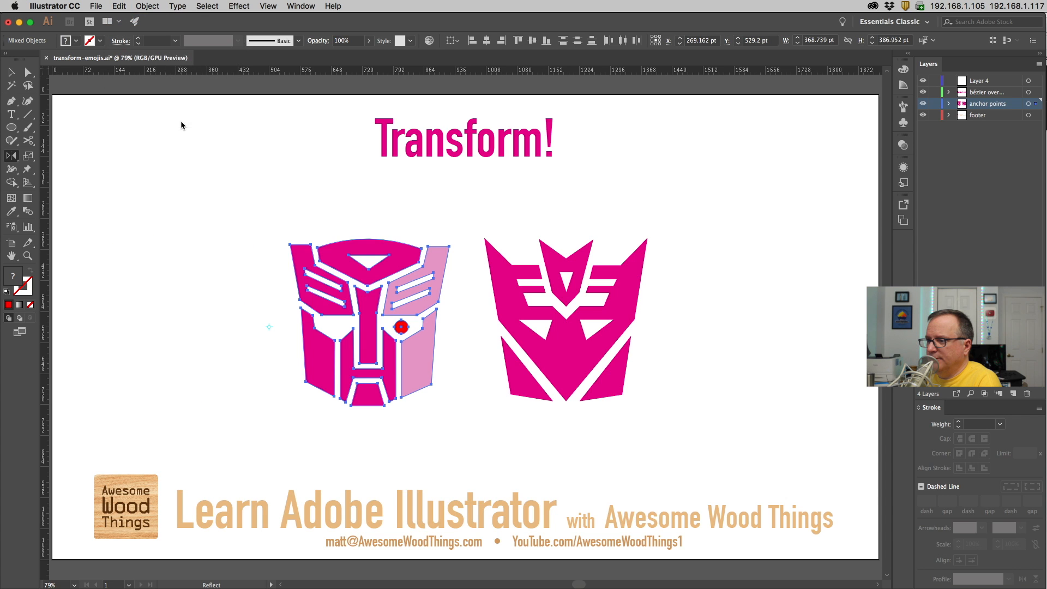
- Reflect a copy of the Autobot logo across a vertical axis just left of it, and delete the mirrored copy
{"action": "left_click_drag", "start_coordinate": [272, 324], "coordinate": [228, 342]}
{"action": "key", "text": "shift"}
{"action": "key", "text": "alt"}
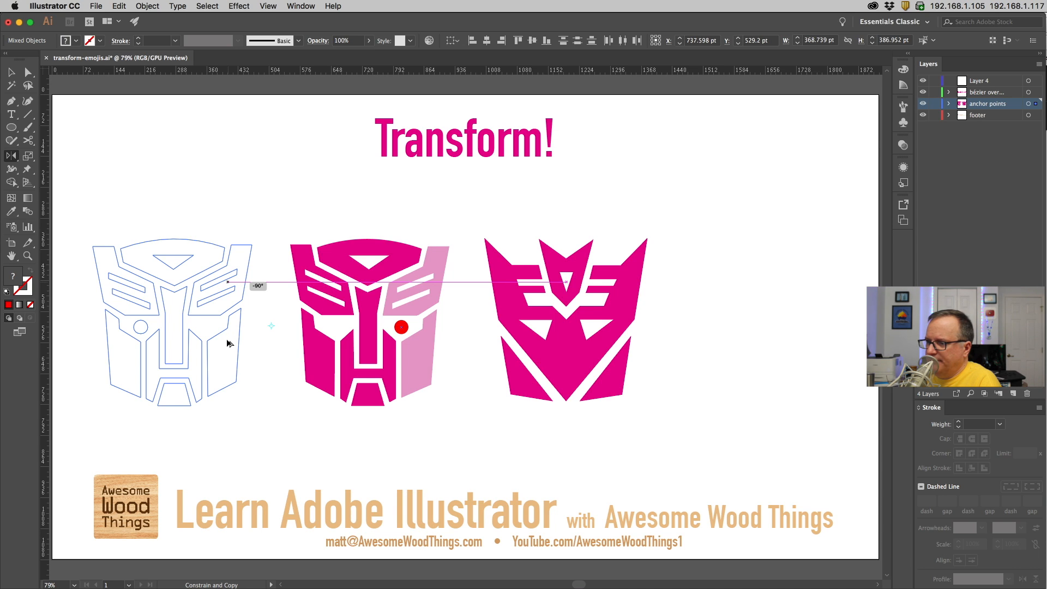
{"action": "left_click_drag", "start_coordinate": [228, 343], "coordinate": [228, 343]}
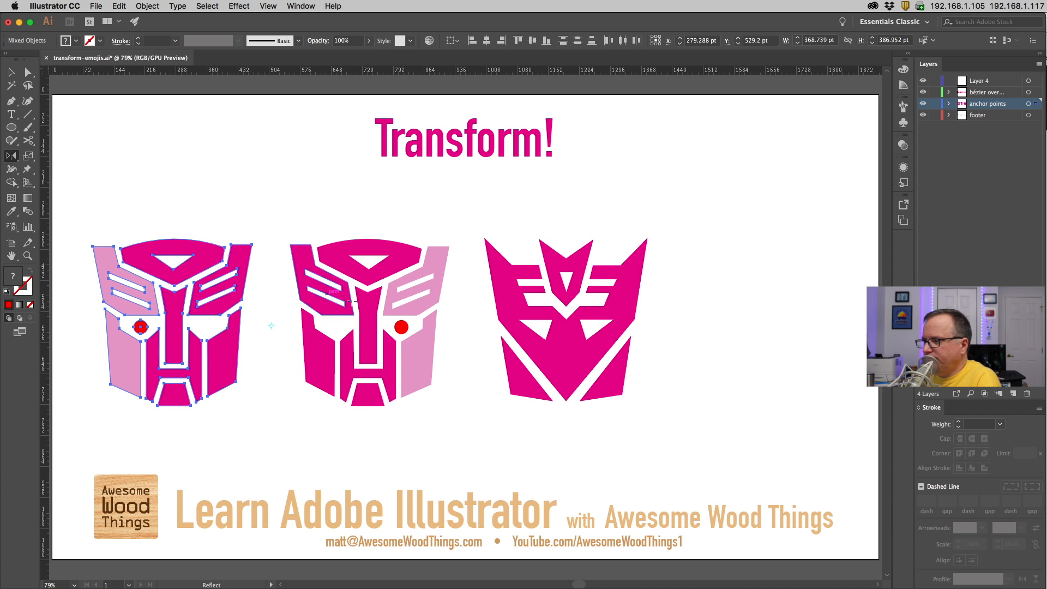
{"action": "left_click", "coordinate": [28, 72]}
{"action": "left_click", "coordinate": [275, 331]}
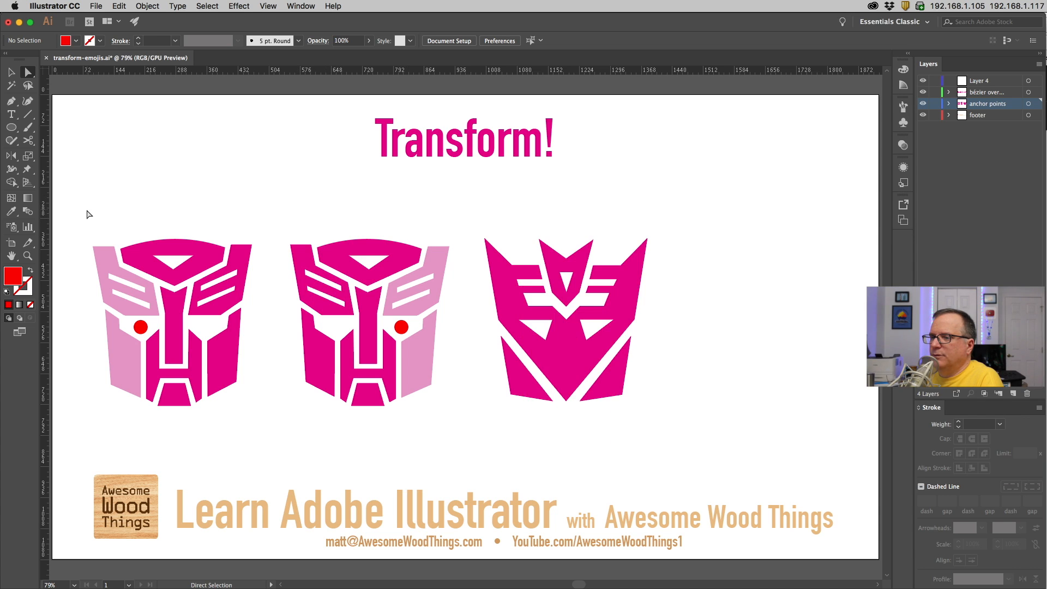
{"action": "left_click_drag", "start_coordinate": [80, 194], "coordinate": [274, 416]}
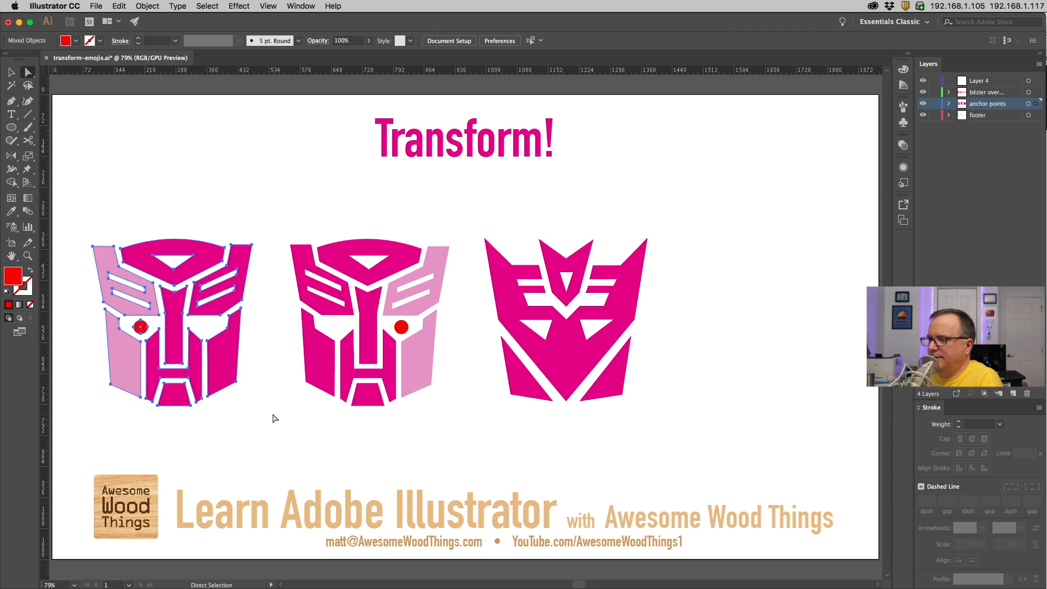
{"action": "key", "text": "Delete"}
- Select the whole Autobot logo, try enlarging it with the Scale tool about a pivot on its red eye, and undo the scaling
{"action": "left_click_drag", "start_coordinate": [259, 238], "coordinate": [453, 434]}
{"action": "left_click", "coordinate": [28, 156]}
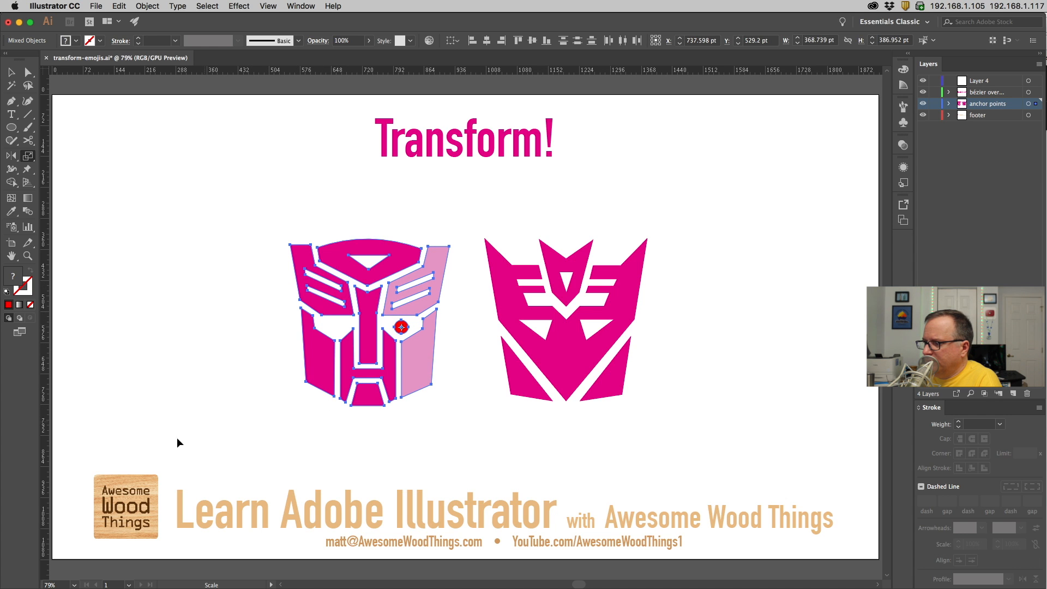
{"action": "left_click_drag", "start_coordinate": [273, 412], "coordinate": [178, 461]}
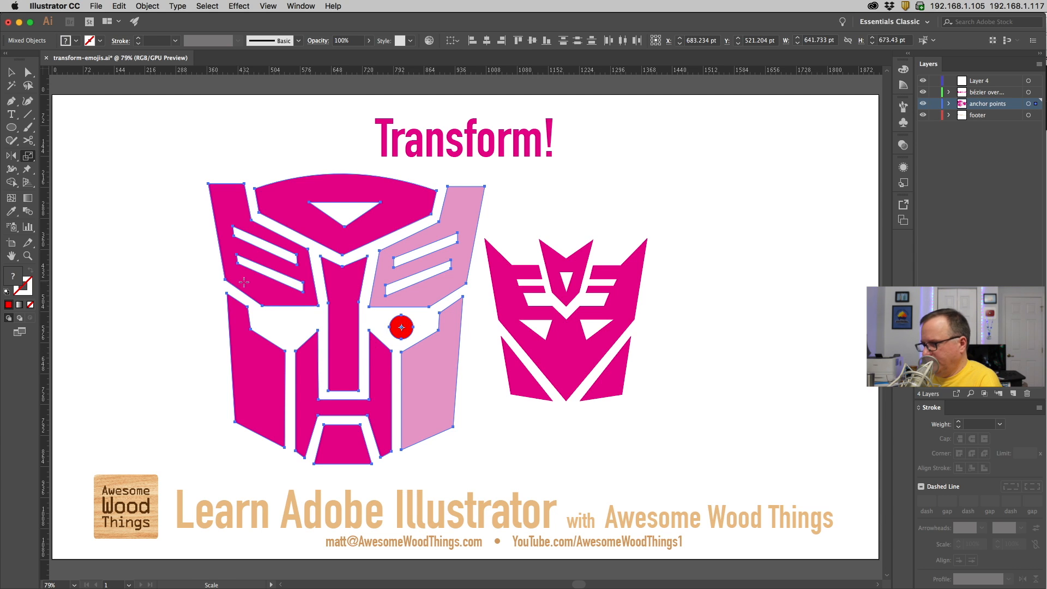
{"action": "key", "text": "ctrl+z"}
- Try slanting the Autobot logo with the Shear tool about a pivot at its bottom edge, and undo the shear
{"action": "left_click_drag", "start_coordinate": [28, 156], "coordinate": [67, 172]}
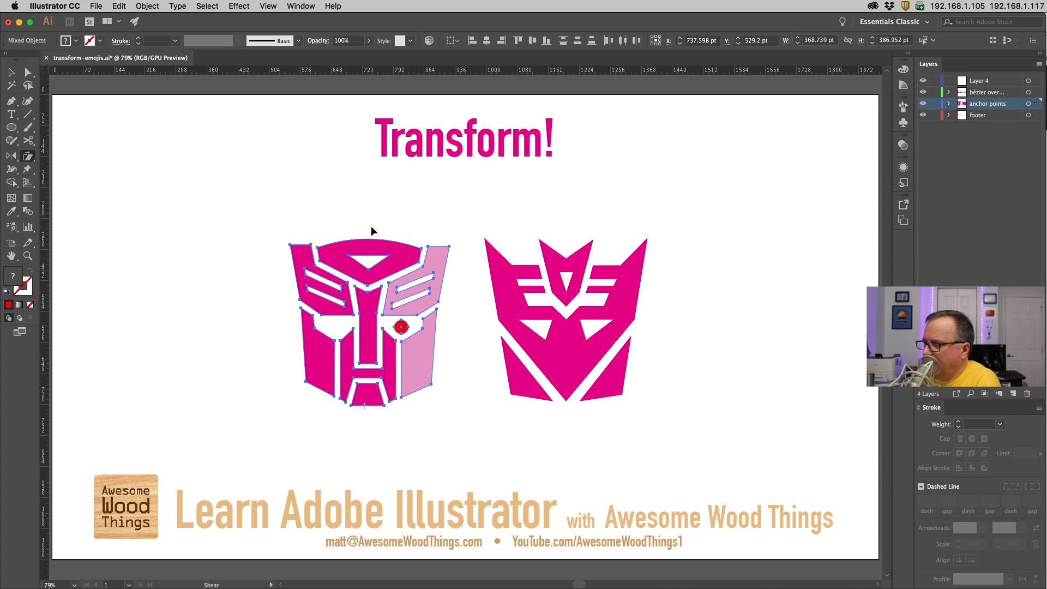
{"action": "left_click_drag", "start_coordinate": [371, 228], "coordinate": [604, 126]}
{"action": "mouse_move", "coordinate": [614, 116]}
{"action": "left_mouse_down"}
{"action": "mouse_move", "coordinate": [603, 465]}
{"action": "mouse_move", "coordinate": [630, 452]}
{"action": "mouse_move", "coordinate": [614, 134]}
{"action": "left_mouse_up"}
{"action": "key", "text": "super+z"}
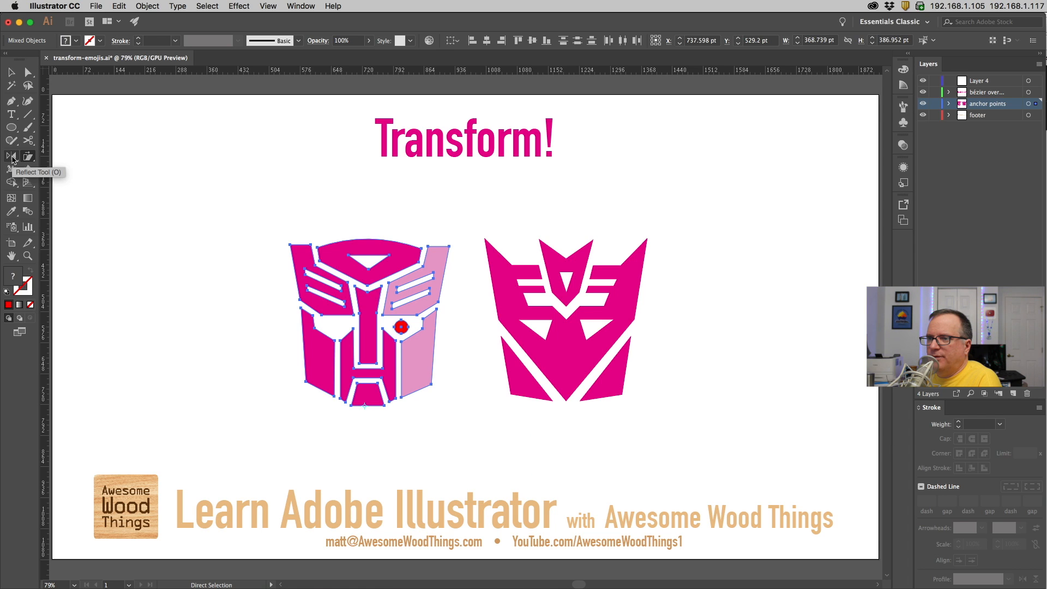
- Bring up the Reflect options with the pivot just left of the Autobot logo, and dismiss them without applying
{"action": "left_click", "coordinate": [11, 156]}
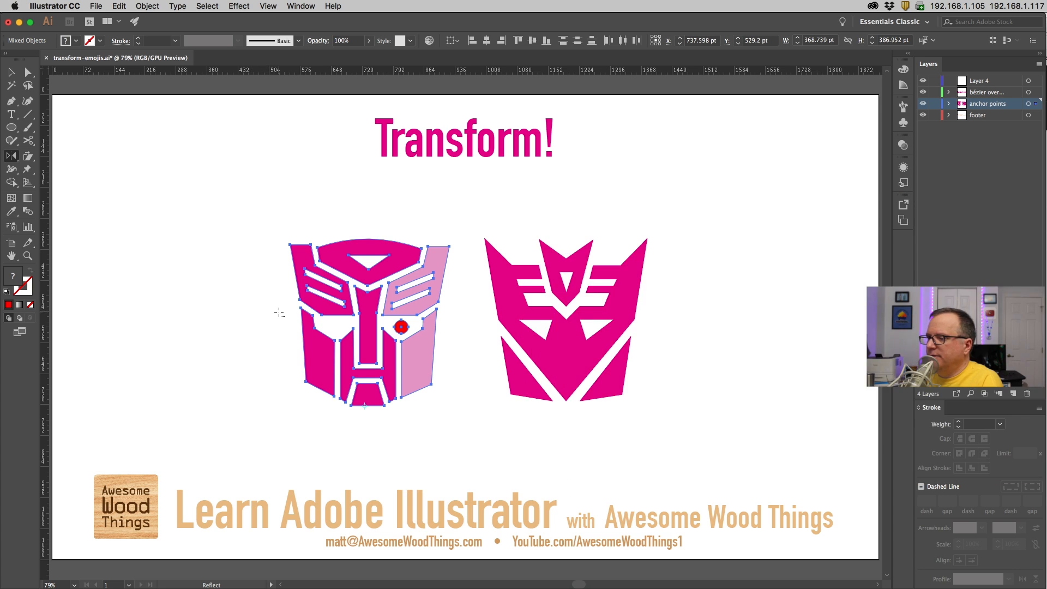
{"action": "left_click", "coordinate": [278, 311], "text": "alt"}
{"action": "left_click_drag", "start_coordinate": [518, 189], "coordinate": [228, 214]}
{"action": "left_click", "coordinate": [240, 375]}
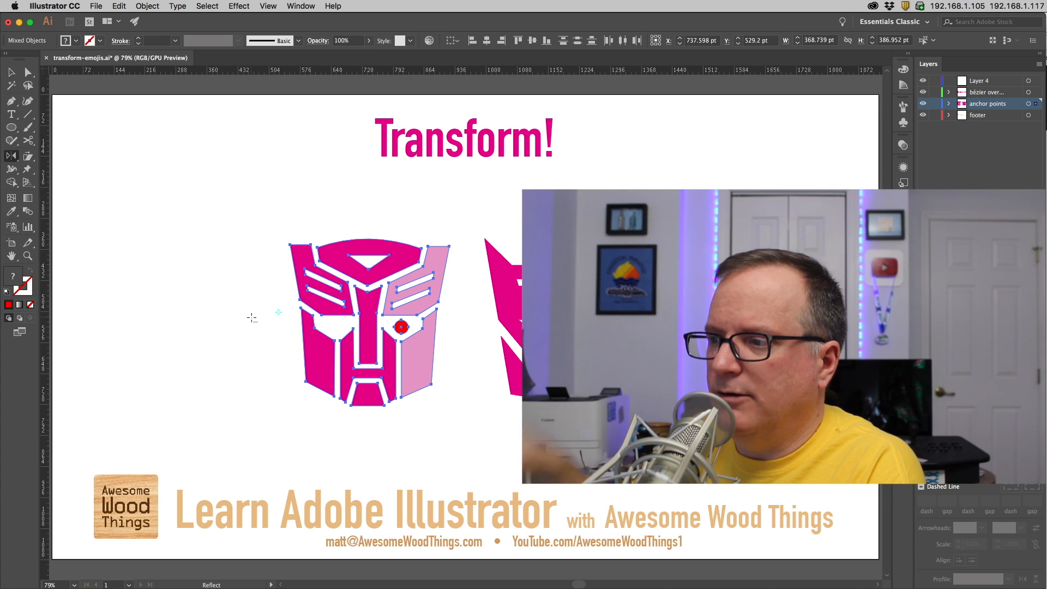
{"action": "left_click", "coordinate": [146, 6]}
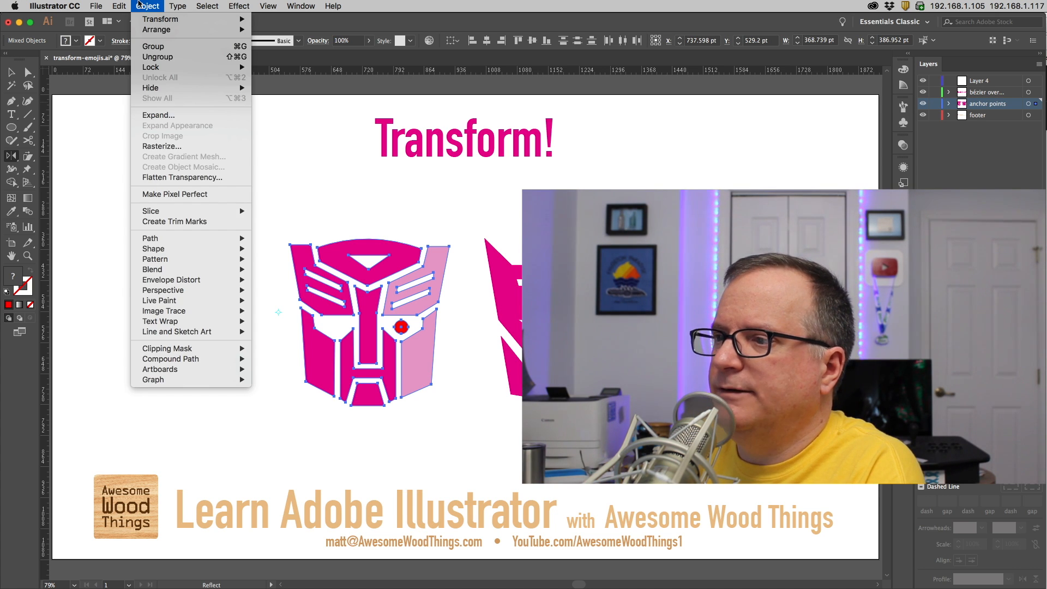
{"action": "left_click", "coordinate": [154, 147]}
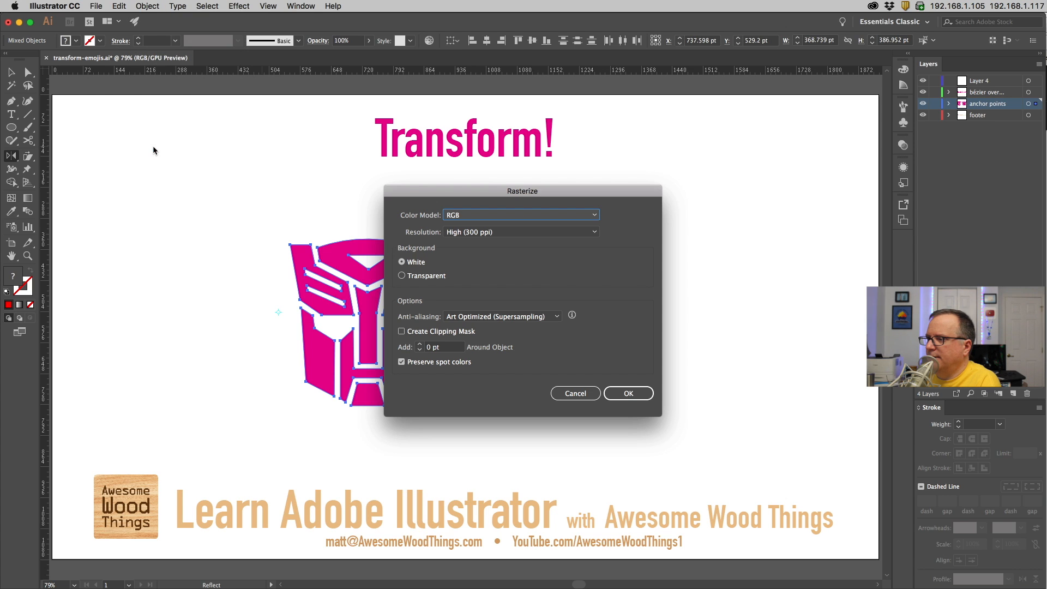
{"action": "left_click", "coordinate": [577, 394]}
{"action": "left_click", "coordinate": [162, 5]}
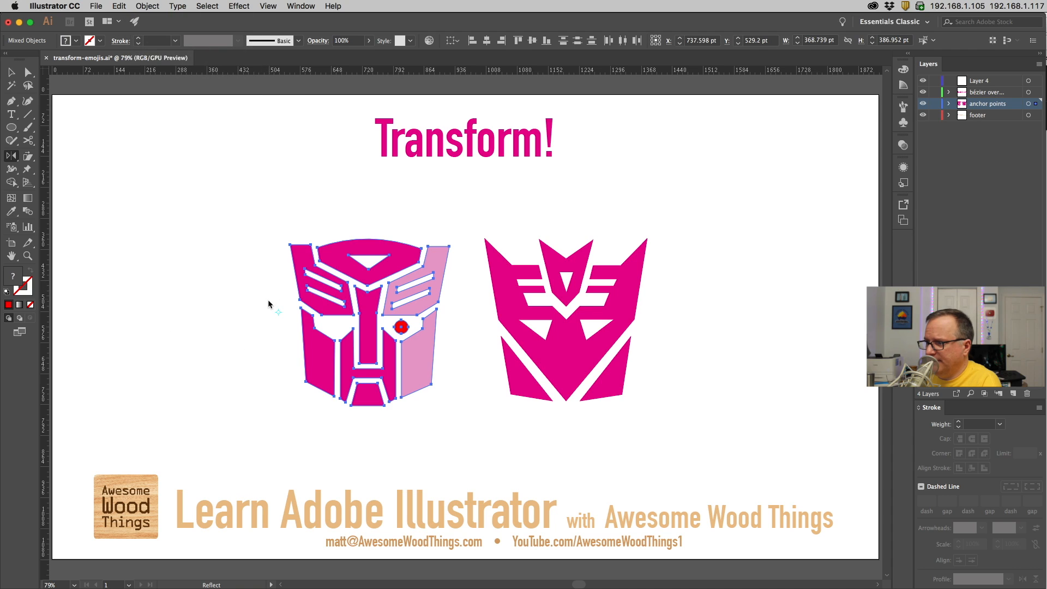
- Reflect the Autobot logo across a 15° axis through a pivot just left of it, and undo the reflection
{"action": "left_click", "coordinate": [285, 334], "text": "alt"}
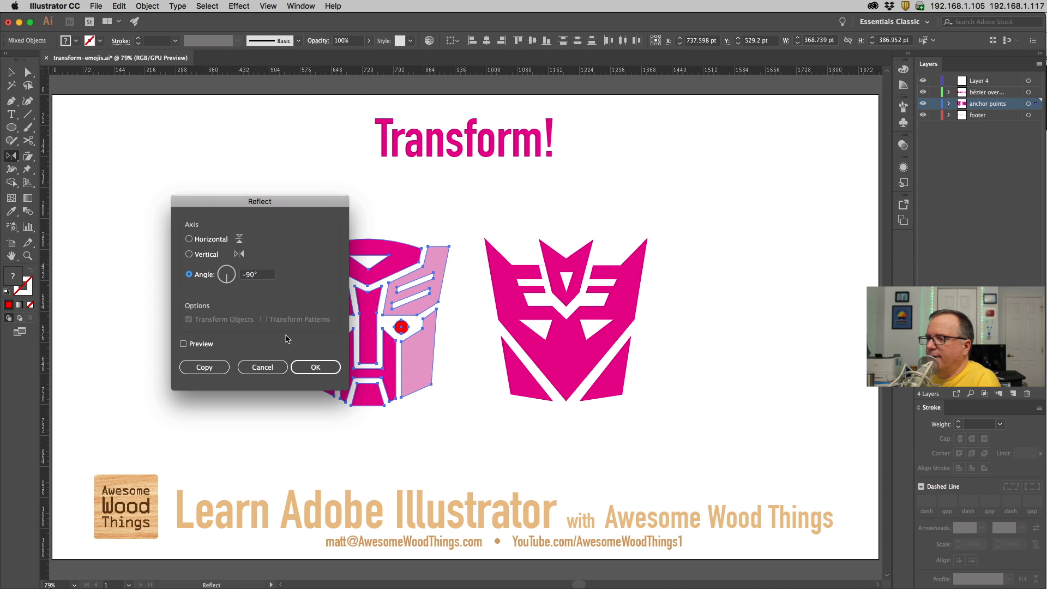
{"action": "left_click_drag", "start_coordinate": [215, 205], "coordinate": [175, 215]}
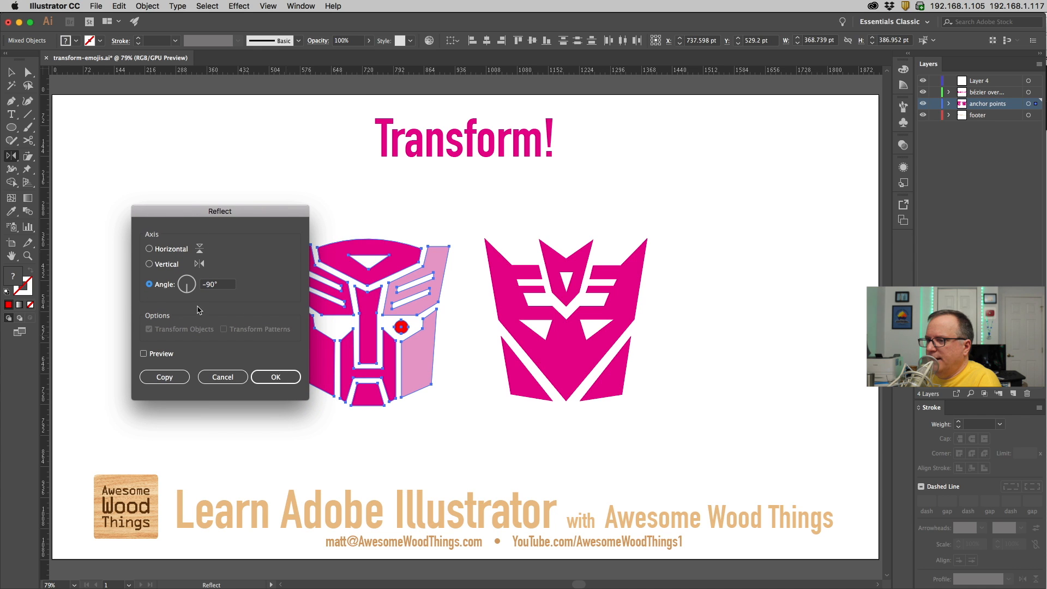
{"action": "double_click", "coordinate": [218, 284]}
{"action": "type", "text": "15"}
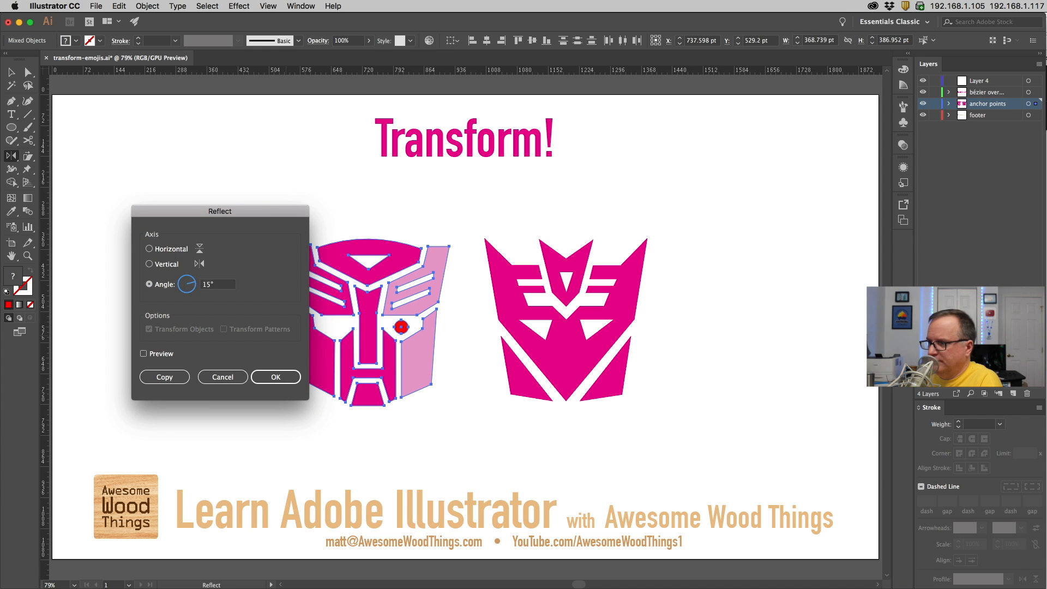
{"action": "key", "text": "Return"}
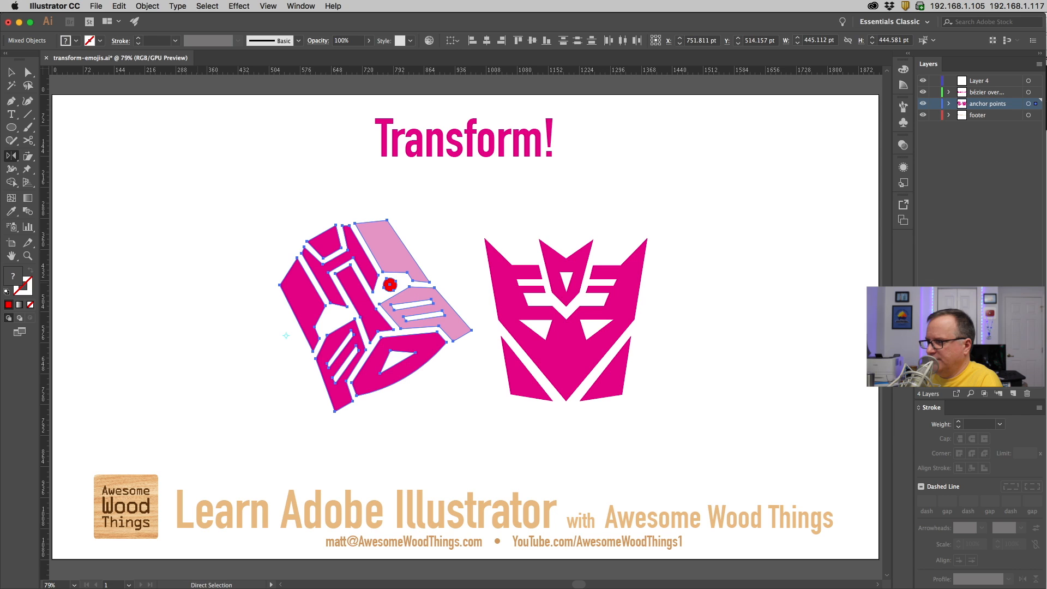
{"action": "left_click", "coordinate": [116, 6]}
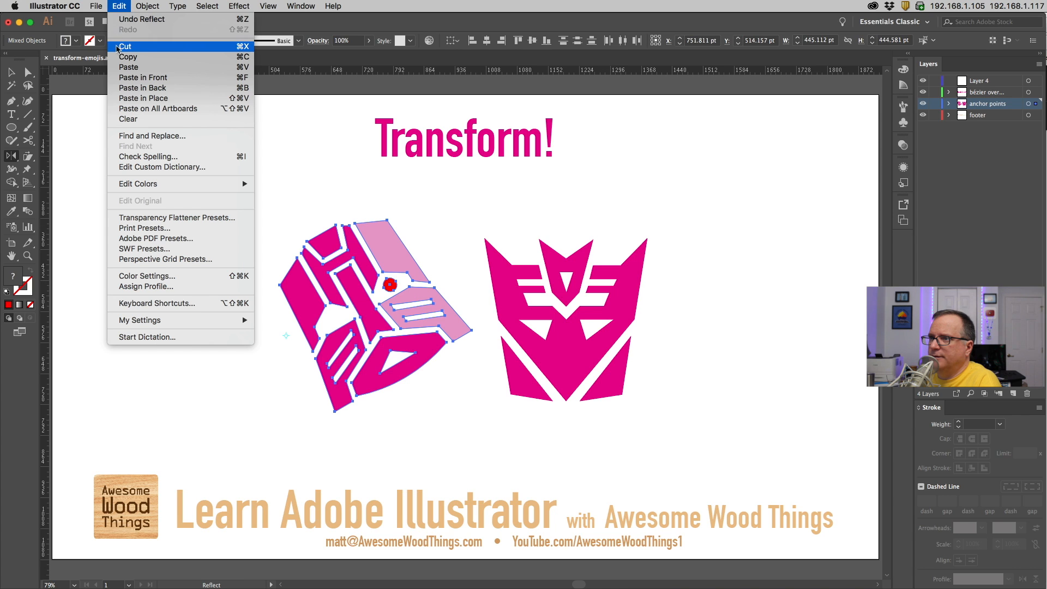
{"action": "left_click", "coordinate": [120, 18]}
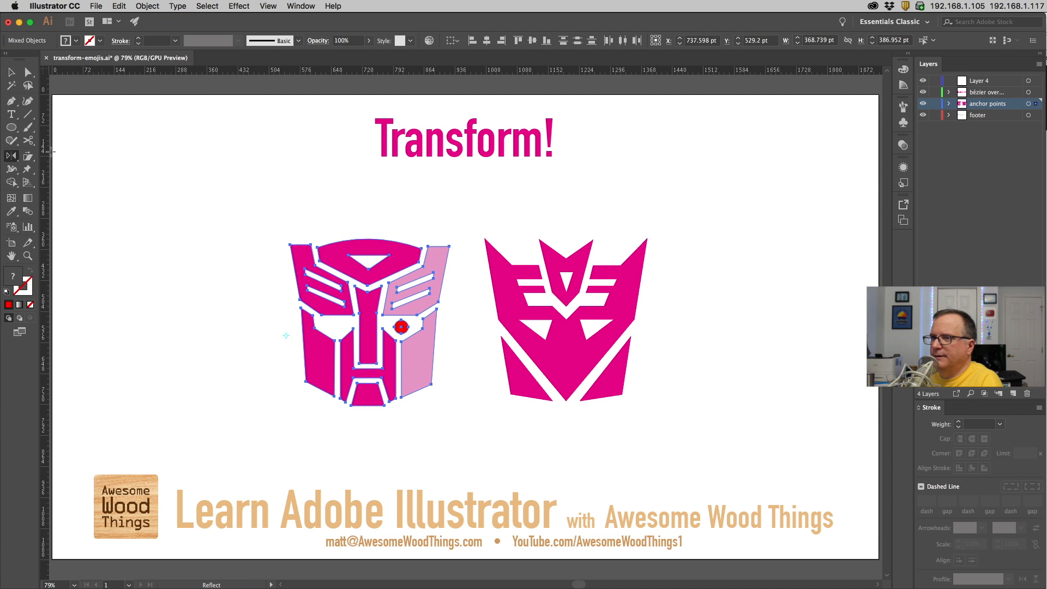
- Bring up the Scale options with the pivot in the Autobot logo's left-hand eye, and dismiss them without applying
{"action": "left_click", "coordinate": [27, 157]}
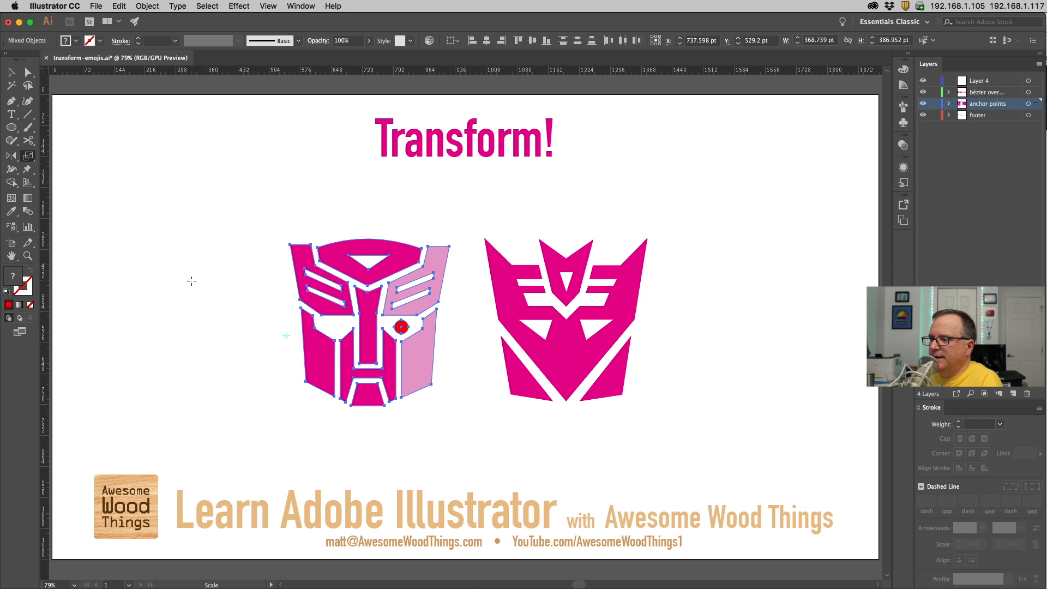
{"action": "left_click", "coordinate": [341, 326], "text": "alt"}
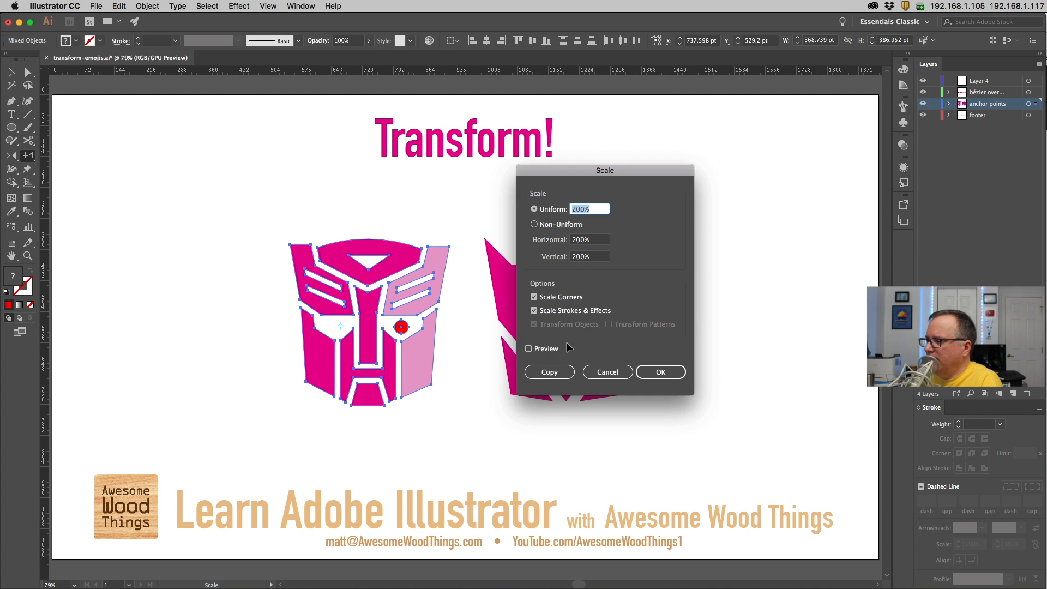
{"action": "left_click_drag", "start_coordinate": [574, 175], "coordinate": [505, 205]}
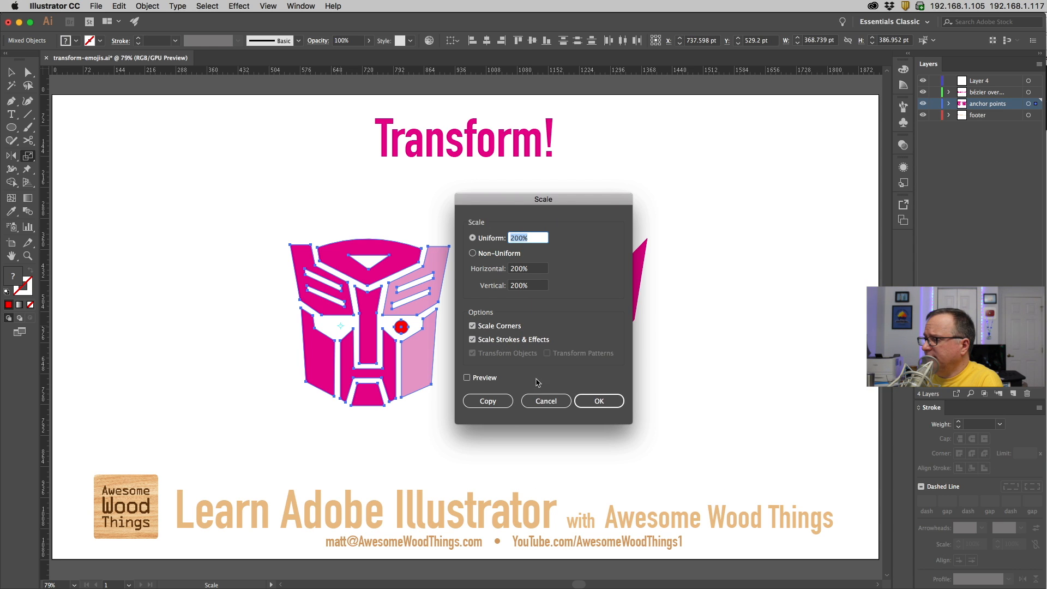
{"action": "left_click", "coordinate": [545, 402]}
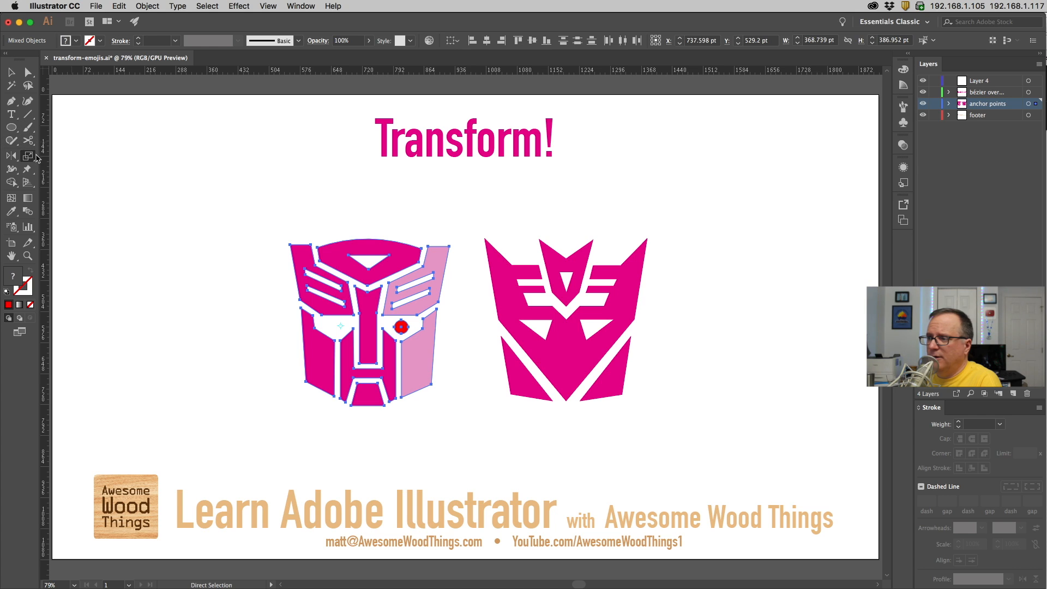
- Draw a red rectangle about 232 by 300 pt left of the Autobot logo and give it a 50 pt green stroke
{"action": "left_click_drag", "start_coordinate": [18, 129], "coordinate": [145, 124]}
{"action": "left_click_drag", "start_coordinate": [161, 263], "coordinate": [261, 391]}
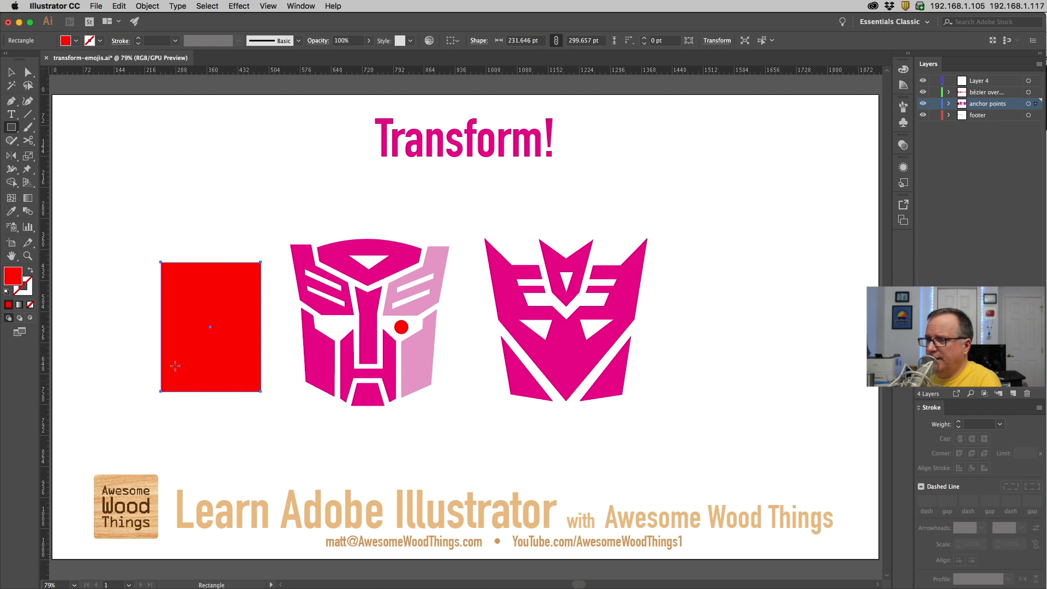
{"action": "key", "text": "F6"}
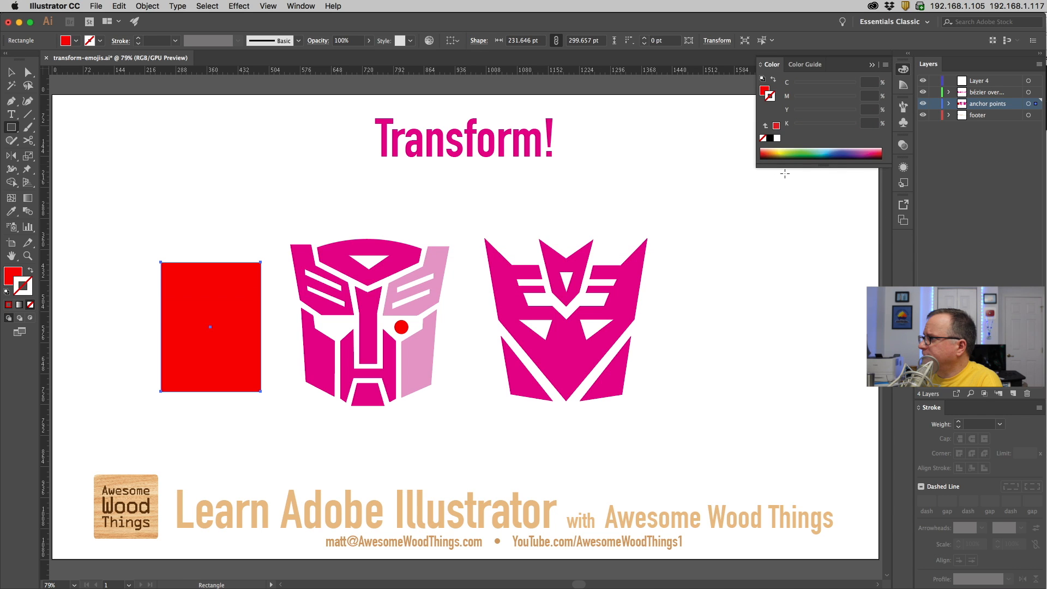
{"action": "left_click", "coordinate": [799, 151]}
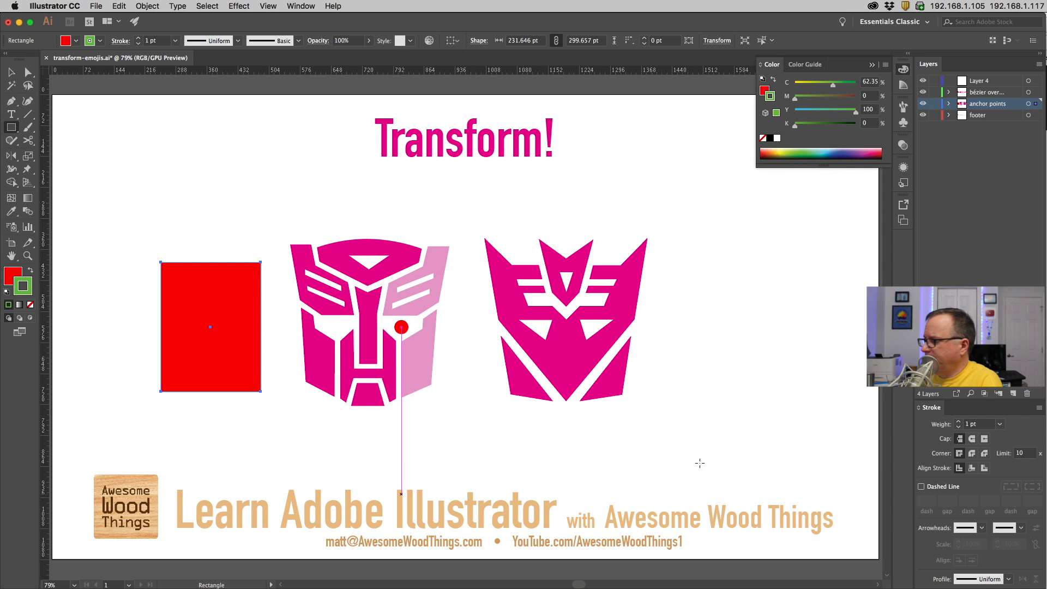
{"action": "double_click", "coordinate": [971, 425]}
{"action": "type", "text": "50"}
{"action": "key", "text": "Return"}
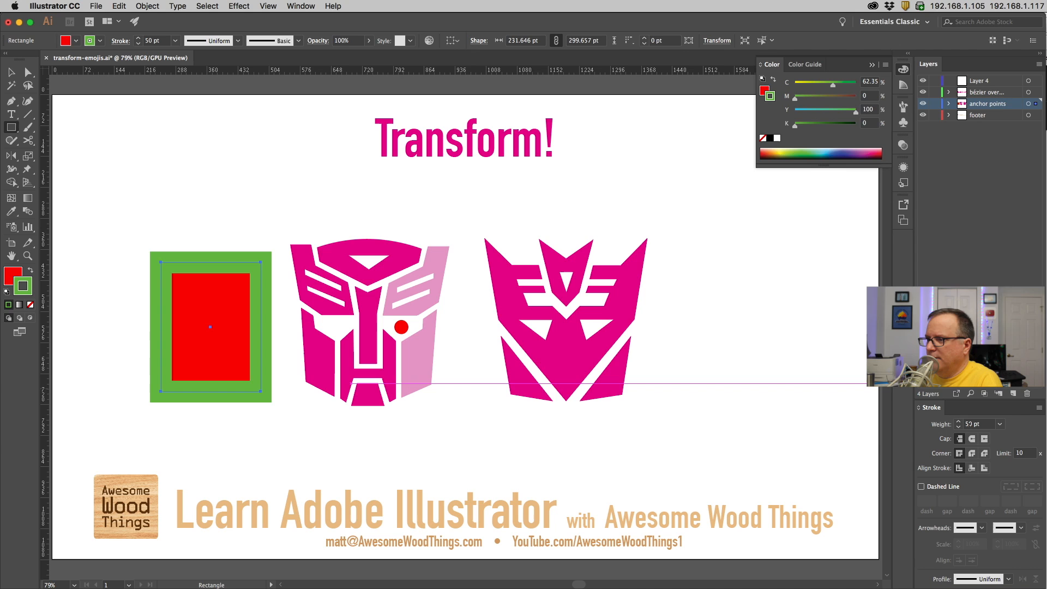
- Scale the rectangle uniformly to 50% about a pivot inside it with Scale Strokes & Effects off, and undo the scaling
{"action": "key", "text": "a"}
{"action": "left_click", "coordinate": [12, 72]}
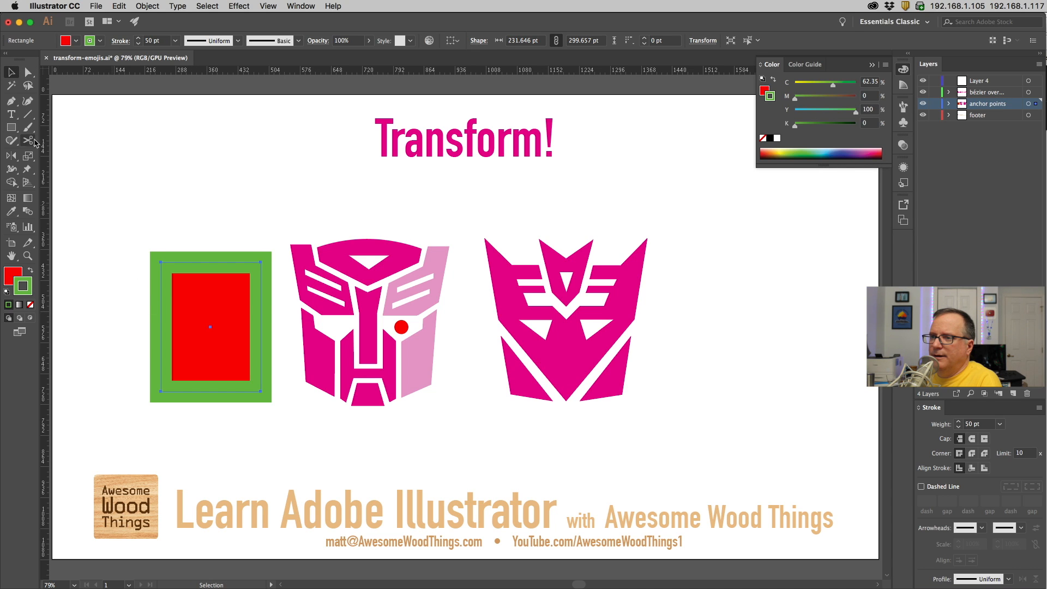
{"action": "left_click", "coordinate": [29, 157]}
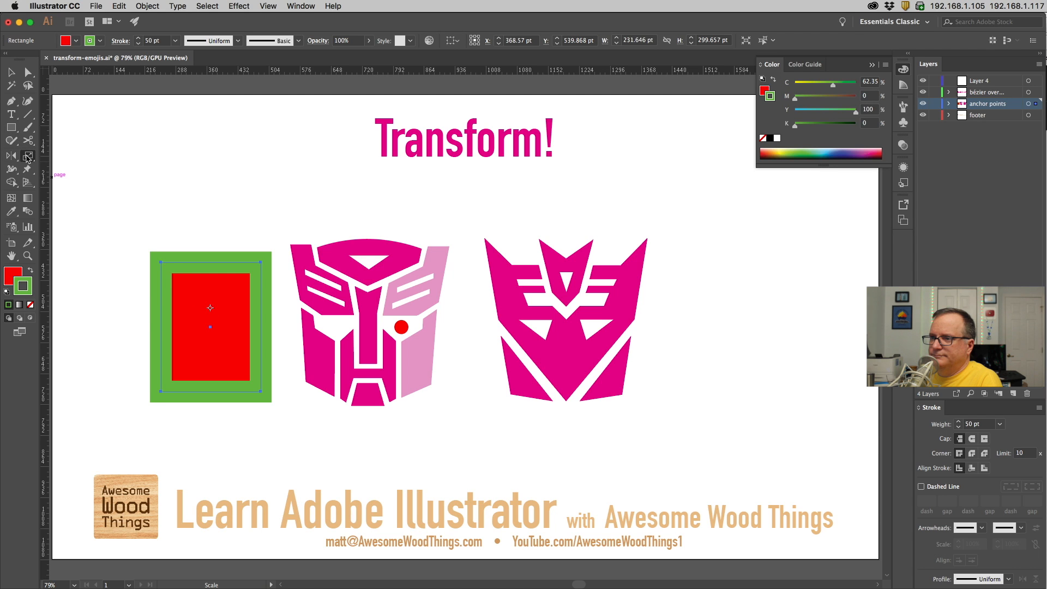
{"action": "left_click", "coordinate": [201, 298], "text": "alt"}
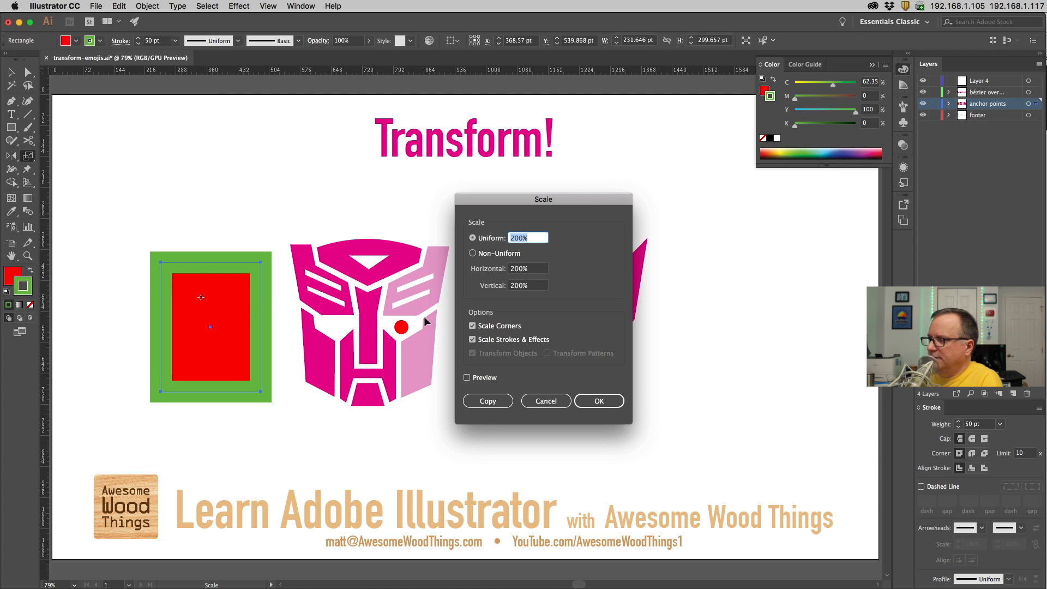
{"action": "left_click", "coordinate": [497, 342]}
{"action": "left_click", "coordinate": [526, 239]}
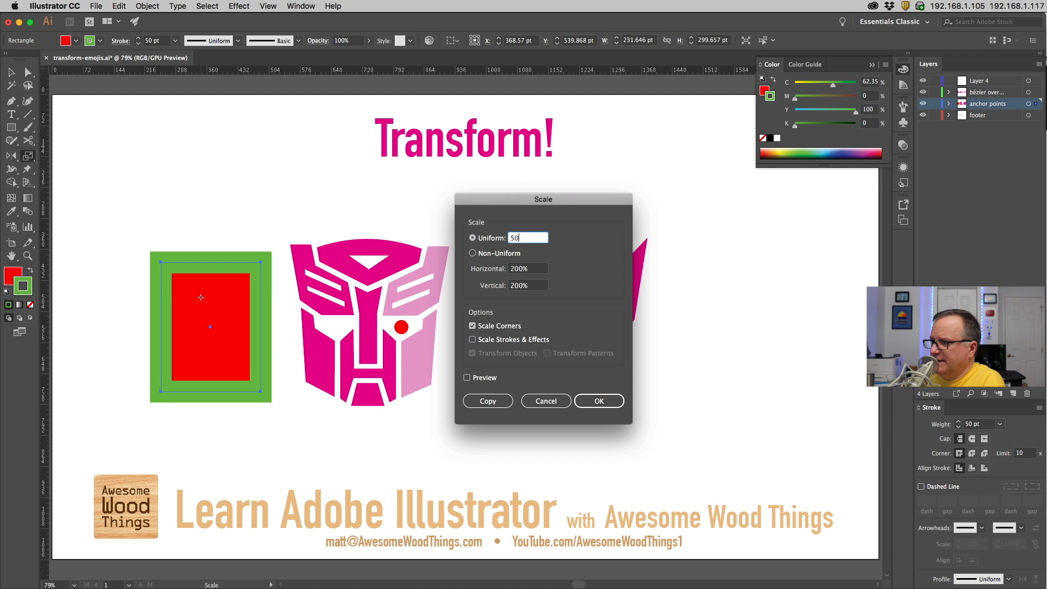
{"action": "key", "text": "Return"}
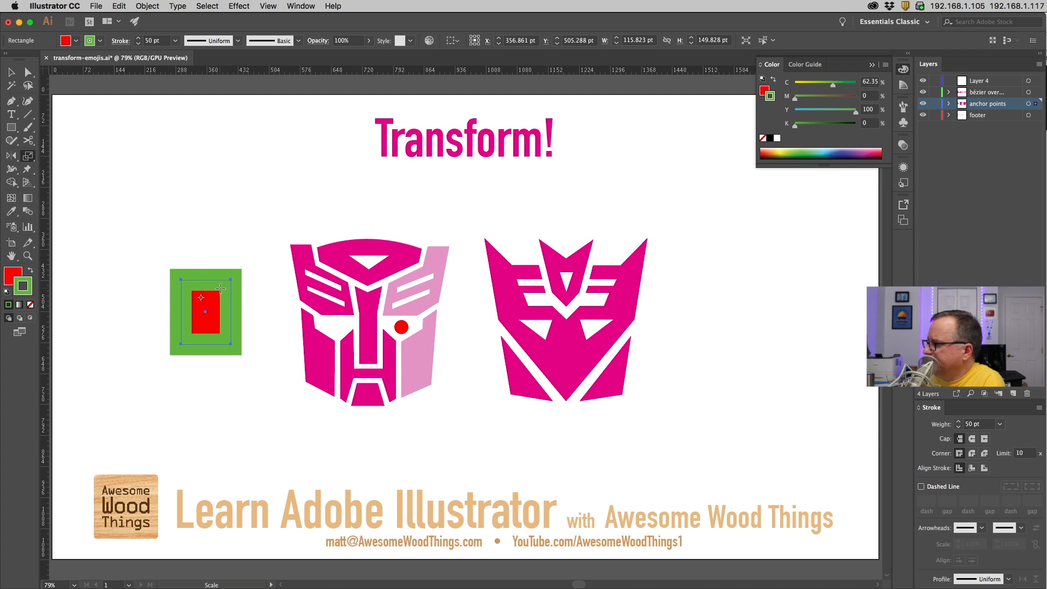
{"action": "left_click", "coordinate": [119, 6]}
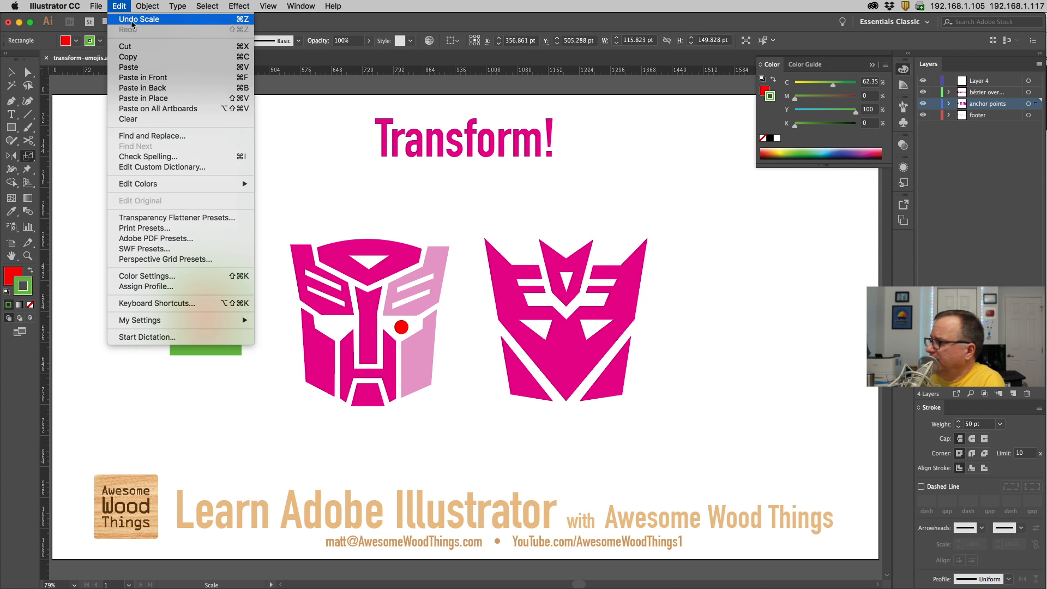
{"action": "left_click", "coordinate": [131, 20]}
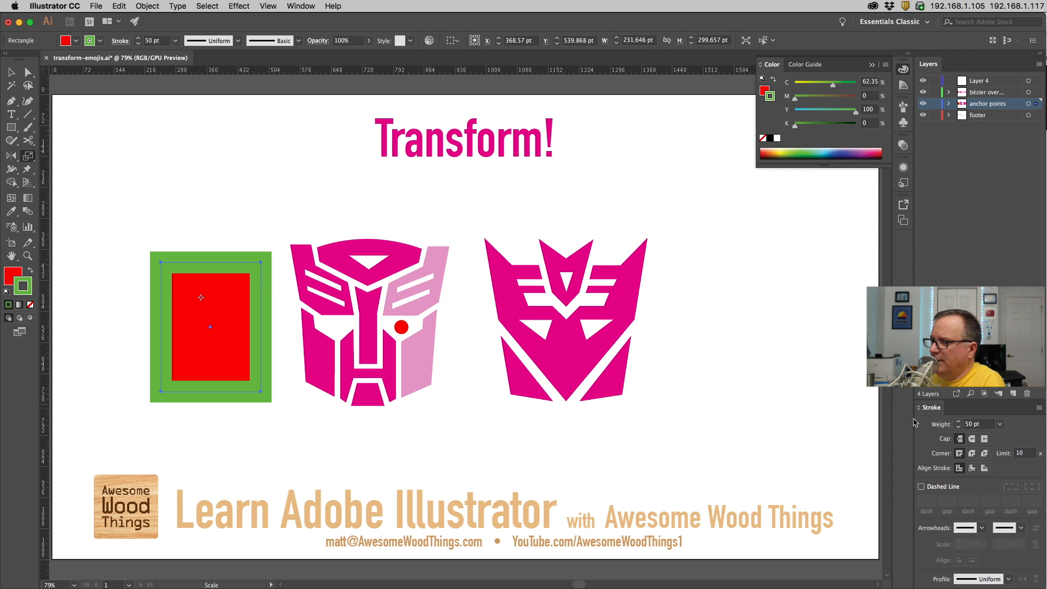
- Scale the rectangle uniformly to 50% about a pivot near its center with Scale Strokes & Effects on
{"action": "left_click", "coordinate": [210, 316], "text": "alt"}
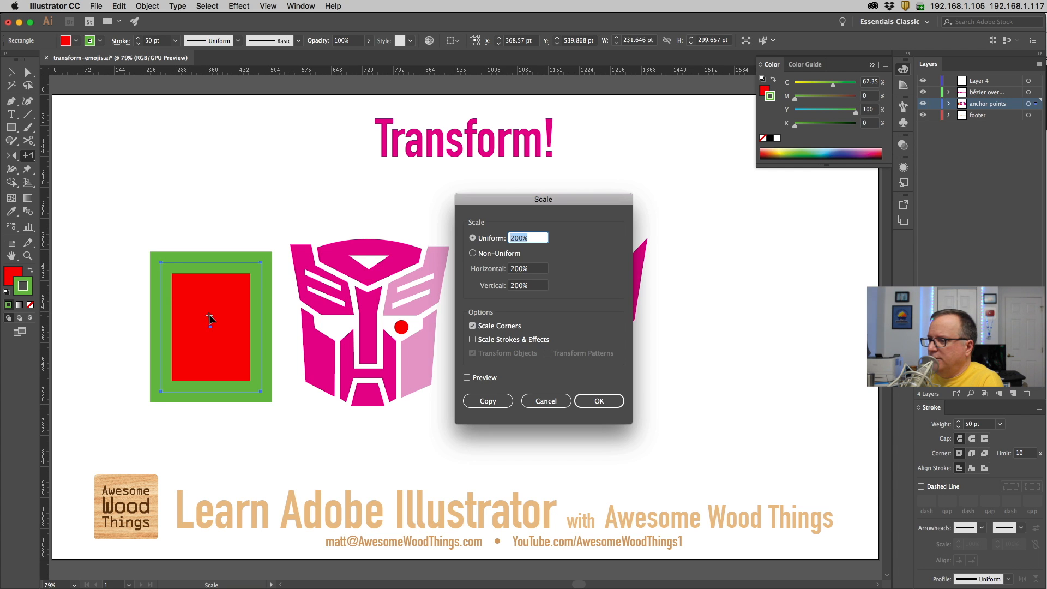
{"action": "left_click", "coordinate": [472, 340]}
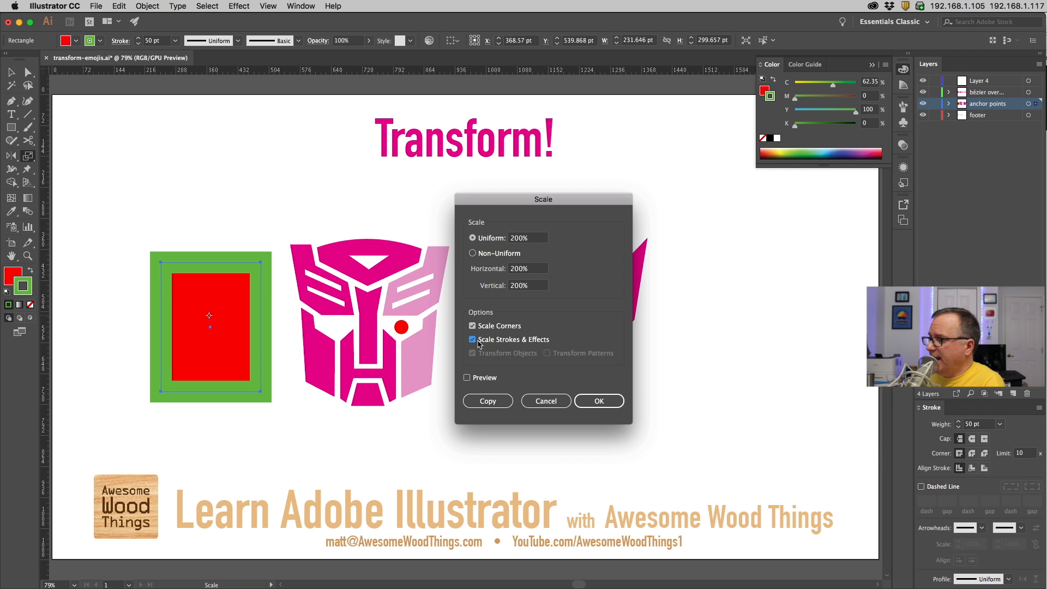
{"action": "left_click", "coordinate": [502, 236]}
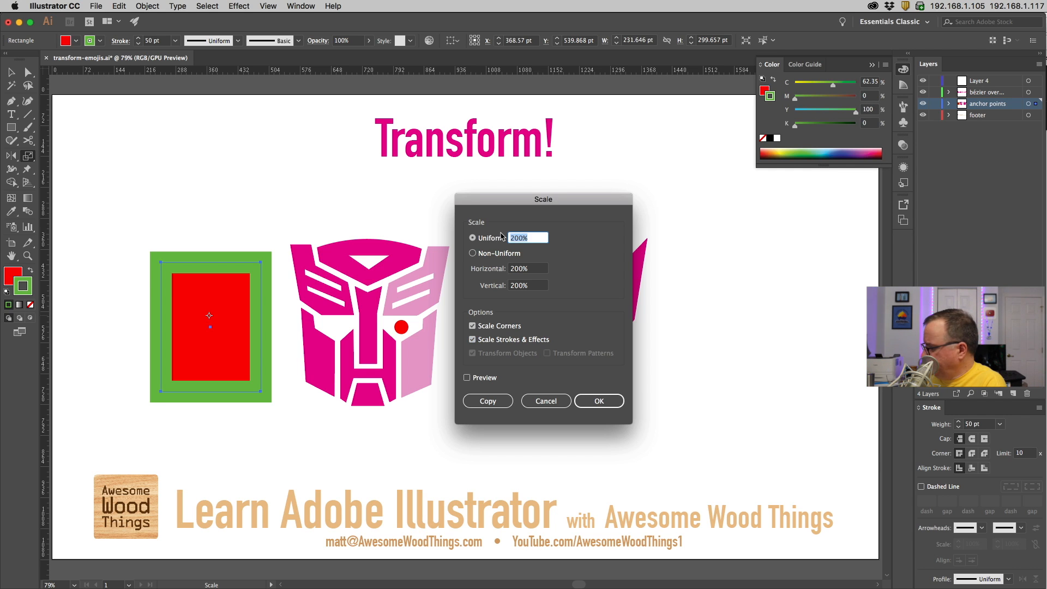
{"action": "type", "text": "50"}
{"action": "key", "text": "Return"}
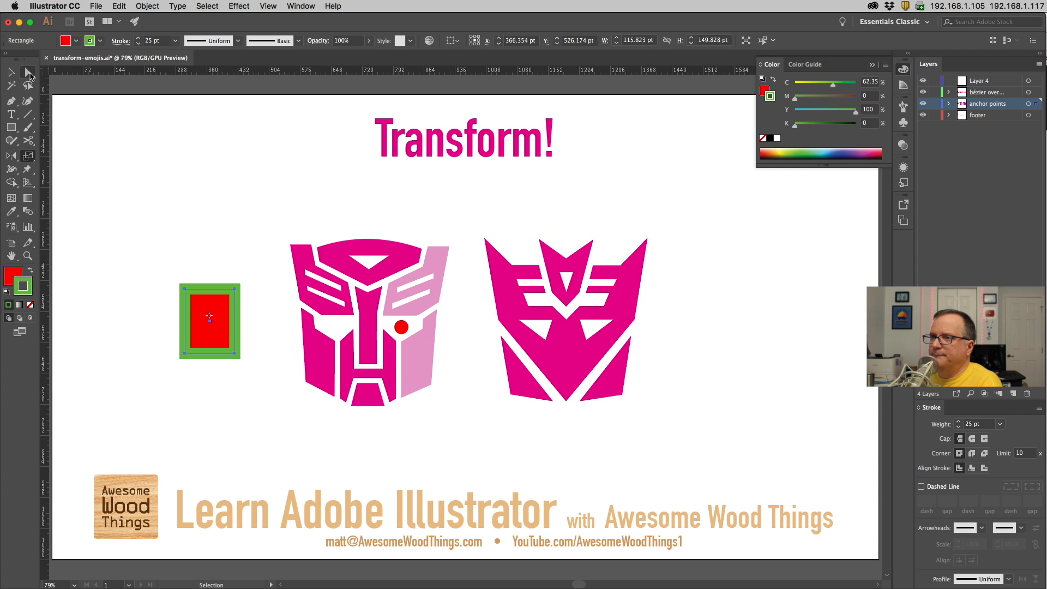
- Select the green-stroked rectangle left of the Autobot logo and delete it
{"action": "left_click", "coordinate": [29, 73]}
{"action": "left_click_drag", "start_coordinate": [163, 242], "coordinate": [254, 387]}
{"action": "key", "text": "Delete"}
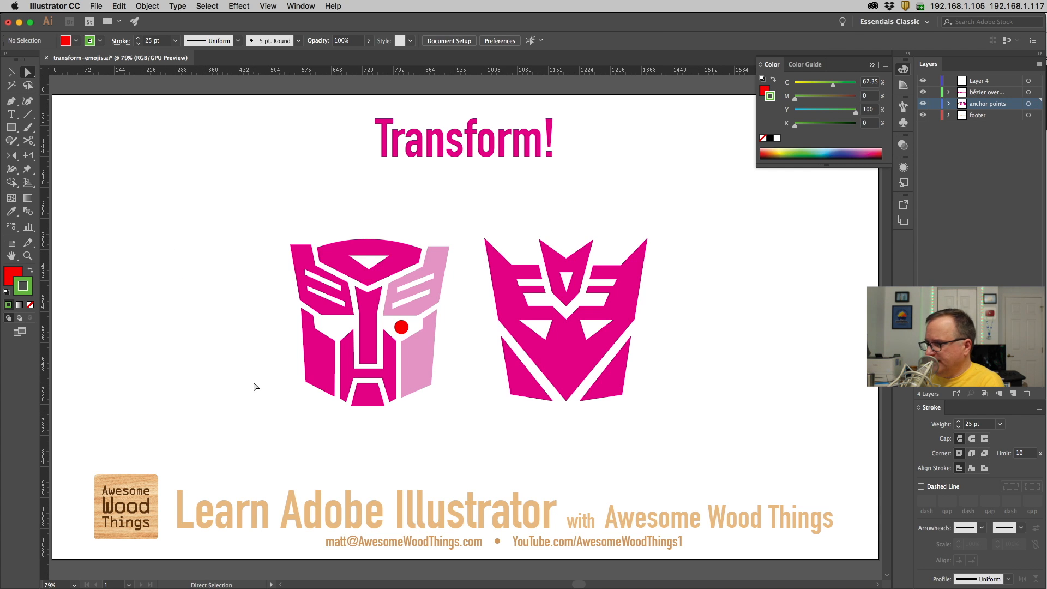
- Draw a rectangle about 167 by 267 pt left of the Autobot logo and show the corner widgets
{"action": "left_click", "coordinate": [11, 127]}
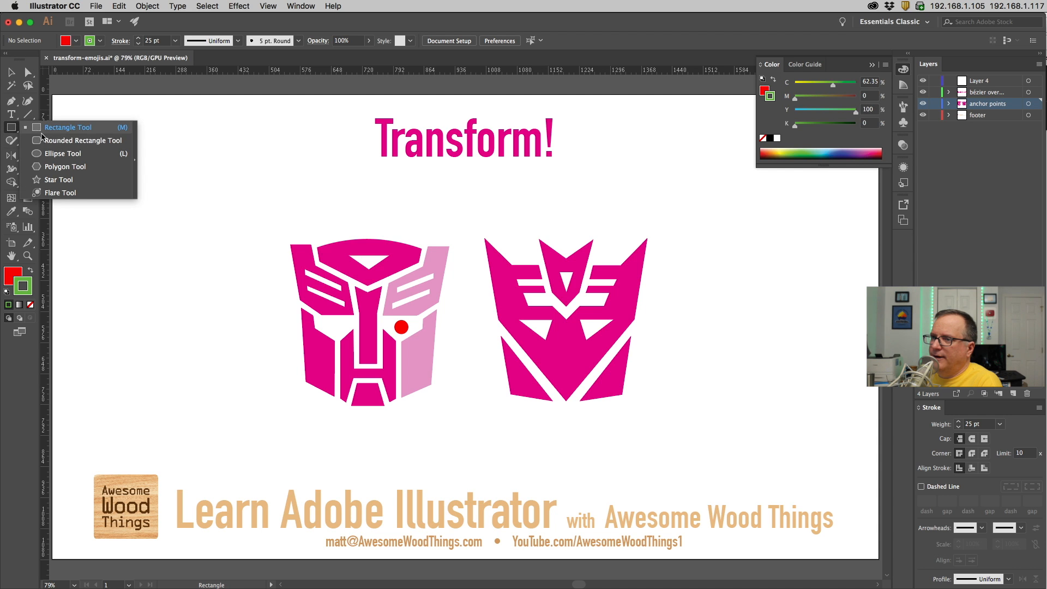
{"action": "mouse_move", "coordinate": [160, 263]}
{"action": "left_mouse_down"}
{"action": "mouse_move", "coordinate": [238, 339]}
{"action": "mouse_move", "coordinate": [233, 377]}
{"action": "left_mouse_up"}
{"action": "left_click", "coordinate": [292, 5]}
{"action": "mouse_move", "coordinate": [275, 6]}
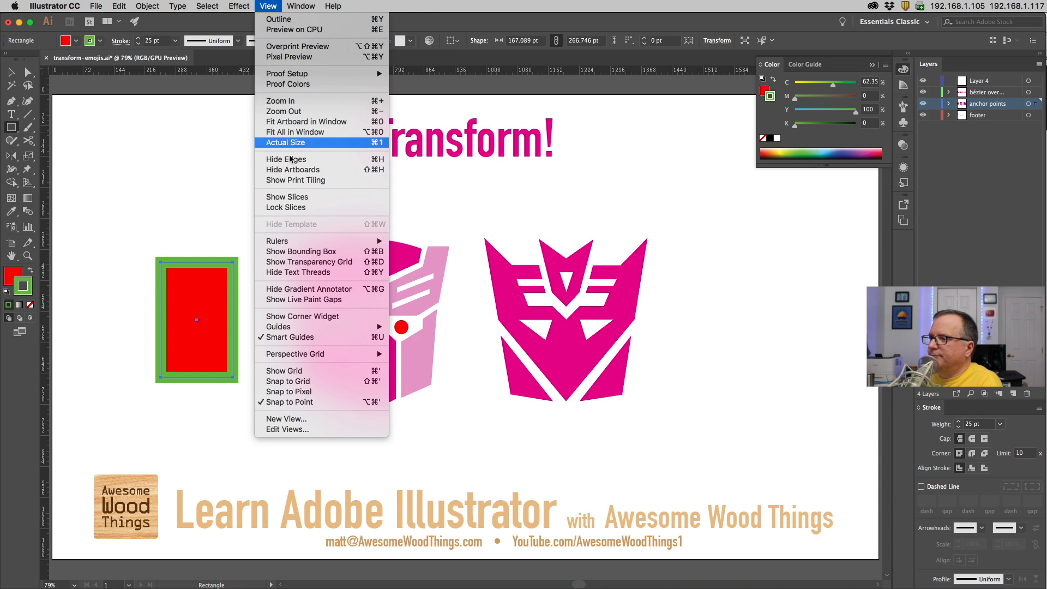
{"action": "left_click", "coordinate": [286, 320]}
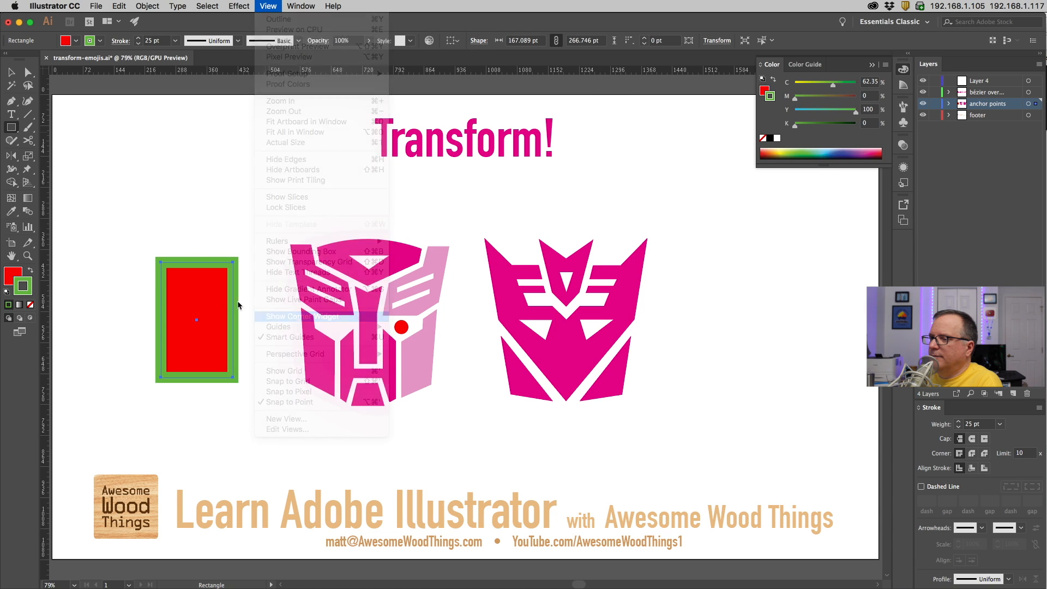
- Round all four corners of the green-stroked rectangle to a radius of about 56 pt
{"action": "key", "text": "a"}
{"action": "left_click", "coordinate": [126, 182]}
{"action": "left_click", "coordinate": [182, 292]}
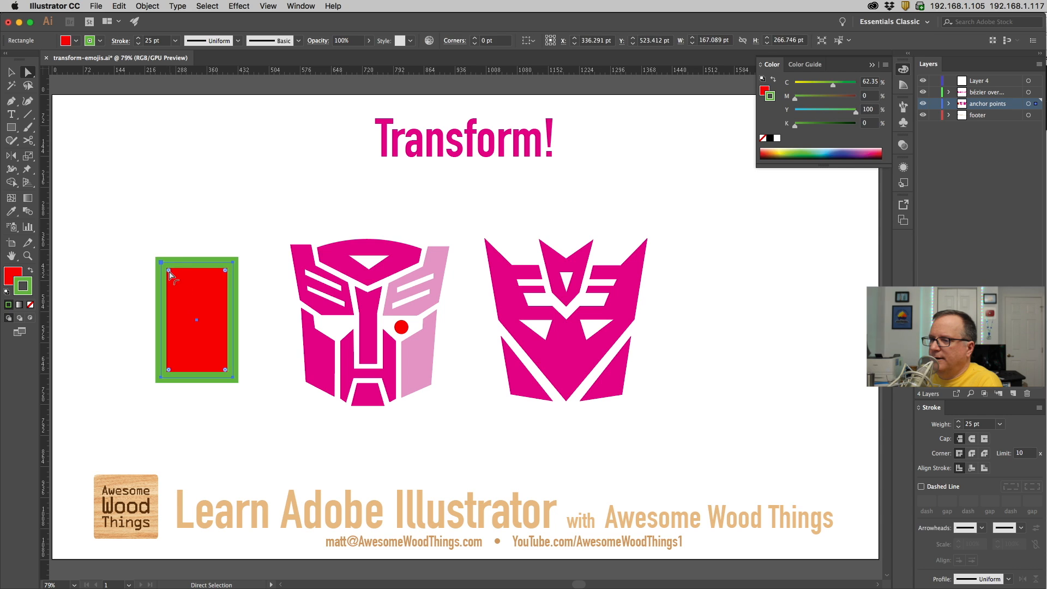
{"action": "left_click_drag", "start_coordinate": [174, 278], "coordinate": [182, 297]}
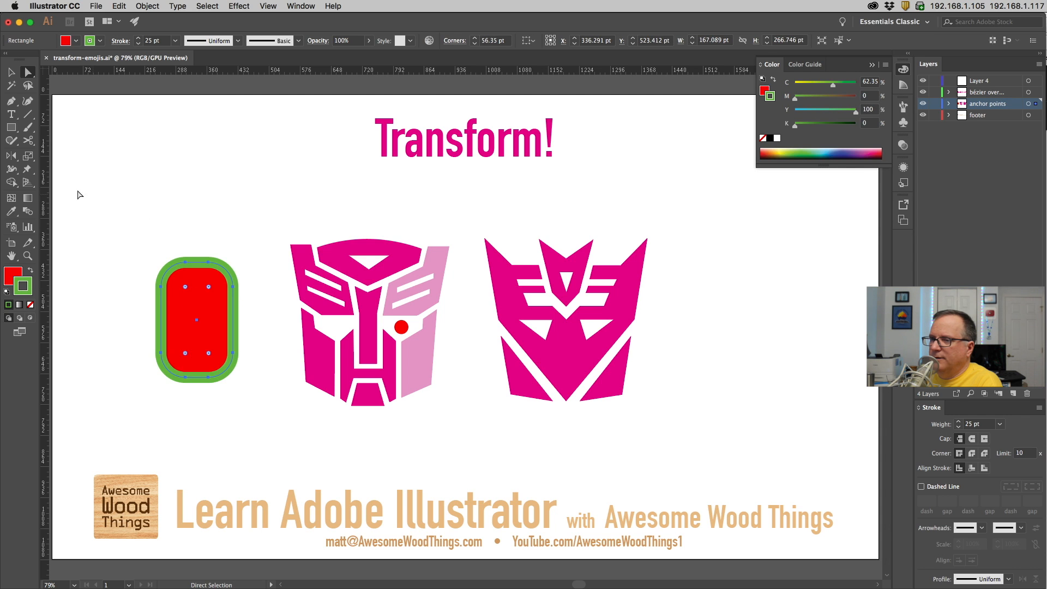
- Scale the rounded rectangle uniformly to 50% about a pivot near its center with Scale Corners off, and undo the scaling
{"action": "left_click", "coordinate": [28, 156]}
{"action": "left_click", "coordinate": [201, 315], "text": "alt"}
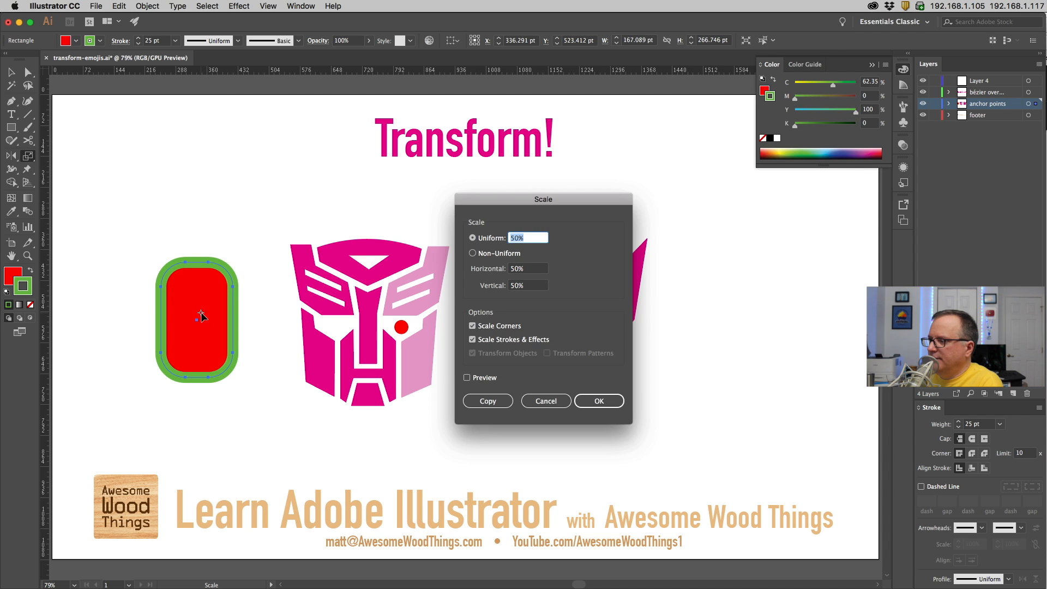
{"action": "left_click", "coordinate": [490, 329]}
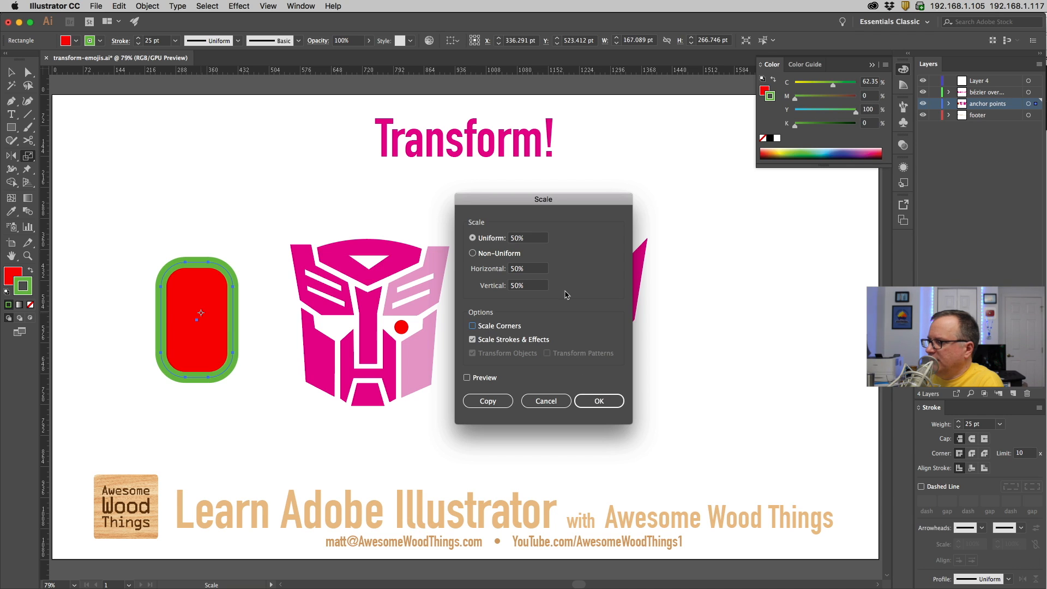
{"action": "left_click", "coordinate": [600, 401]}
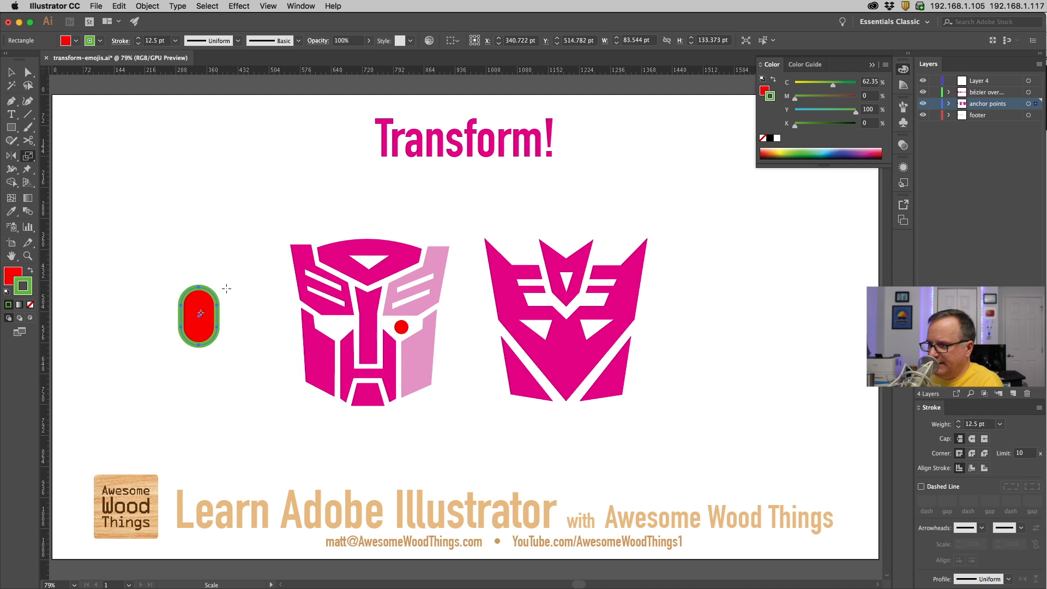
{"action": "key", "text": "super+z"}
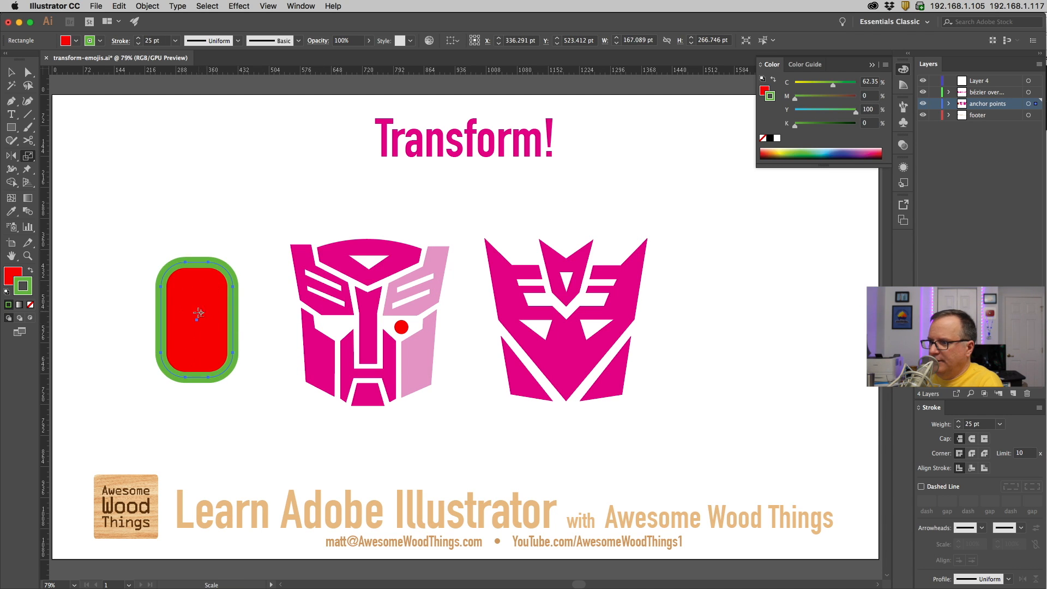
- Scale the rounded rectangle uniformly to 50% about a pivot near its center with Scale Corners on, and delete it
{"action": "left_click", "coordinate": [199, 312], "text": "alt"}
{"action": "left_click", "coordinate": [490, 329]}
{"action": "left_click", "coordinate": [611, 400]}
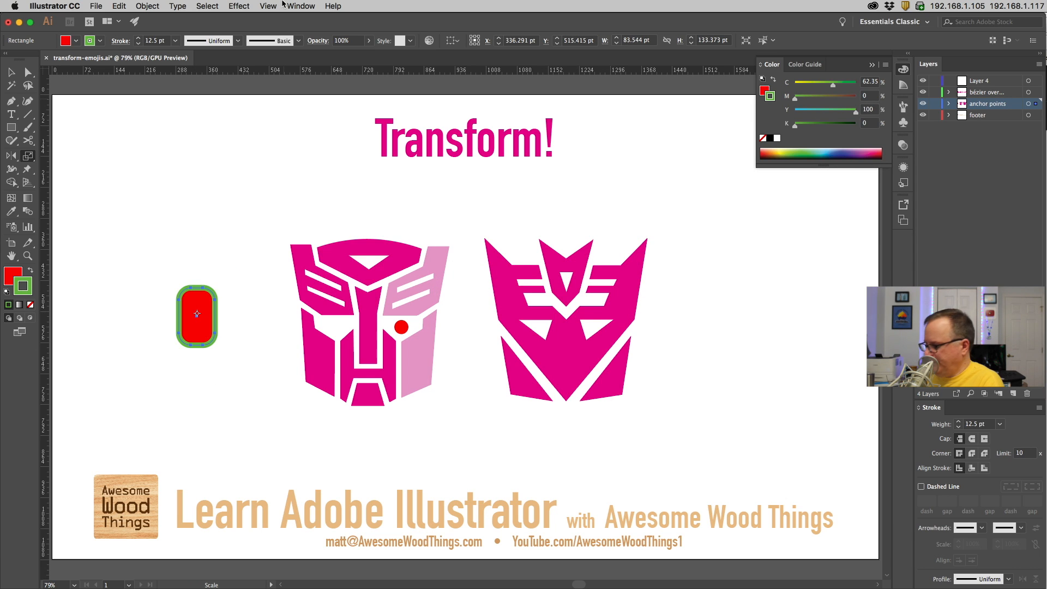
{"action": "key", "text": "Delete"}
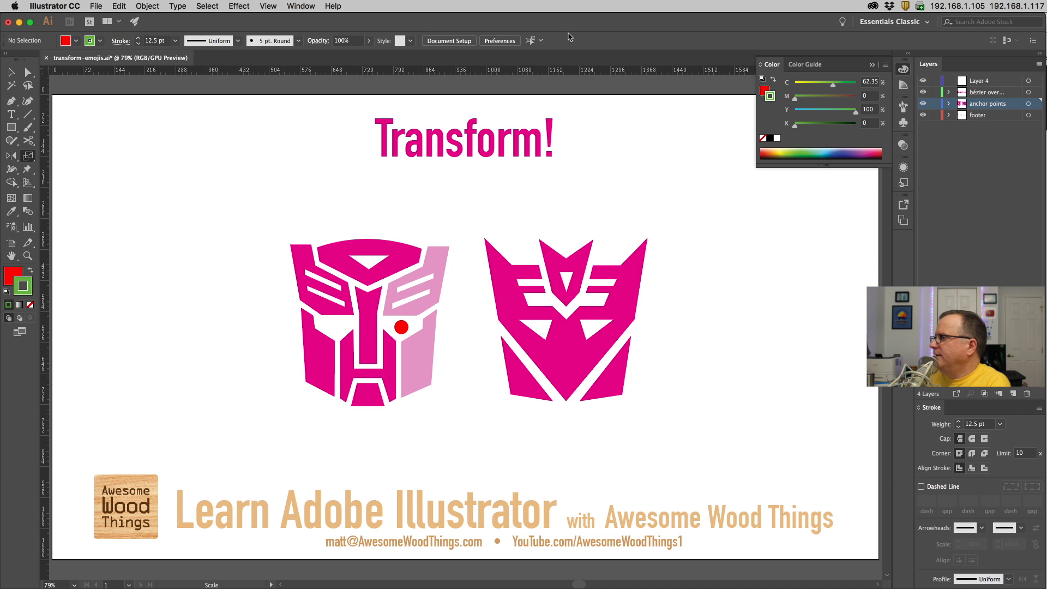
- Show the Transform settings for the Autobot logo's lower-left face piece and set its reference point to the upper-left corner
{"action": "left_click", "coordinate": [301, 6]}
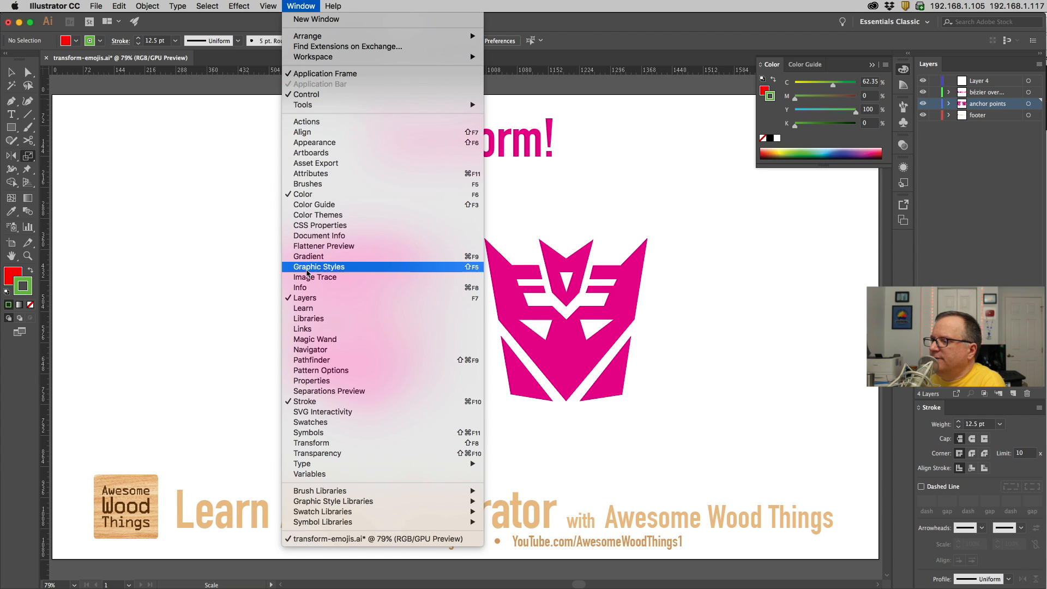
{"action": "left_click", "coordinate": [311, 442]}
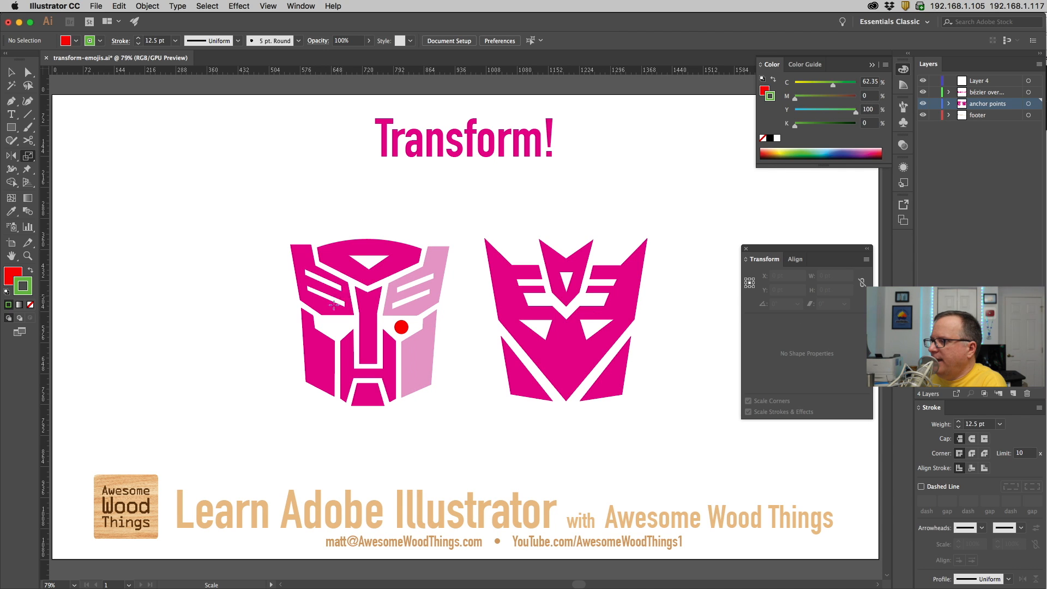
{"action": "key", "text": "a"}
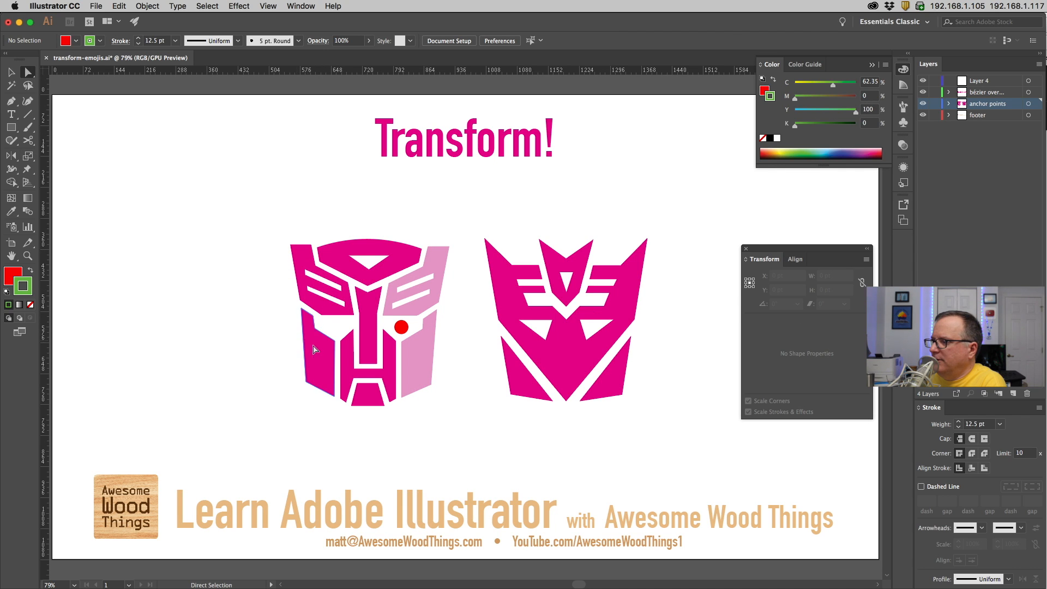
{"action": "left_click", "coordinate": [315, 350]}
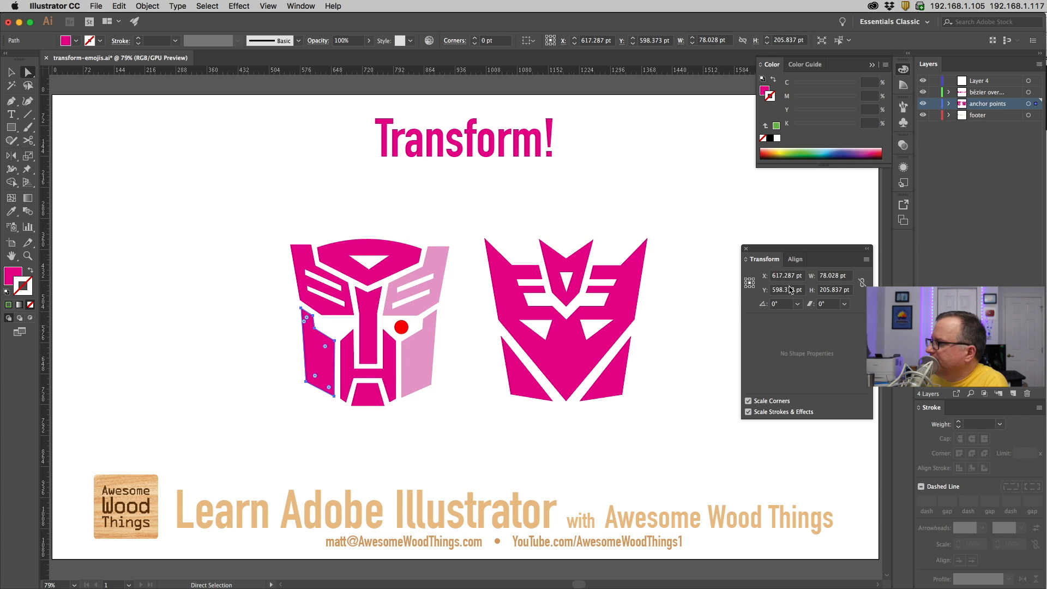
{"action": "left_click", "coordinate": [746, 279]}
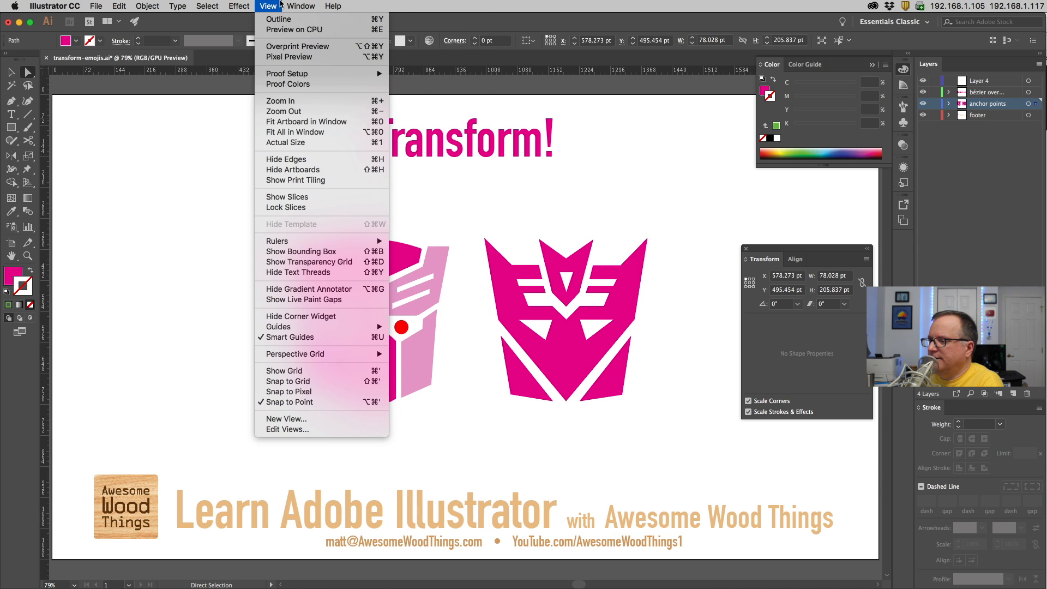
- Hide the corner widgets on the selected face piece and check the available ruler display options
{"action": "mouse_move", "coordinate": [269, 6]}
{"action": "left_click", "coordinate": [291, 318]}
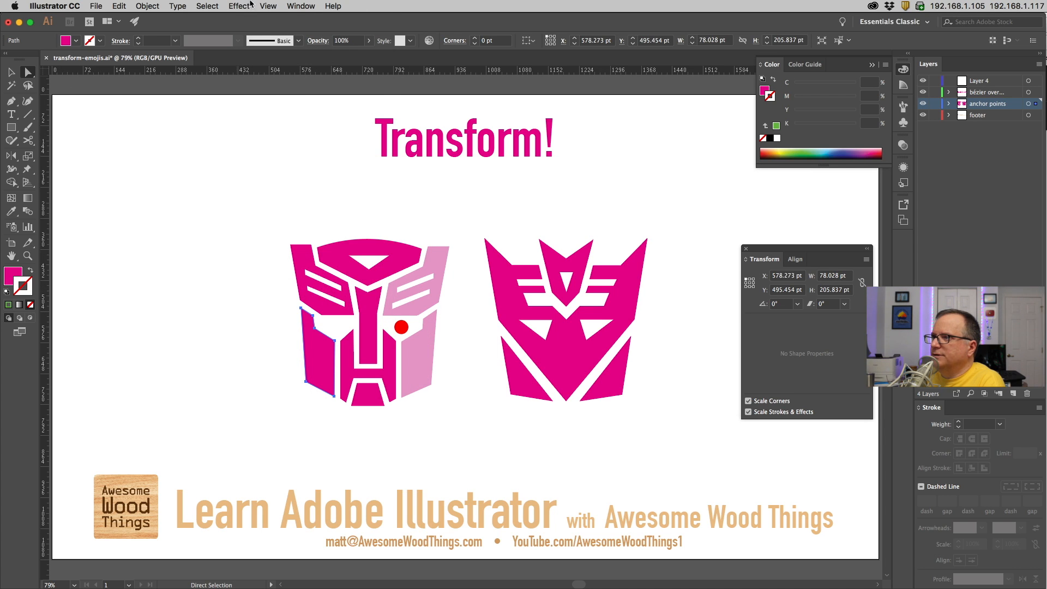
{"action": "left_click", "coordinate": [301, 6]}
{"action": "mouse_move", "coordinate": [275, 4]}
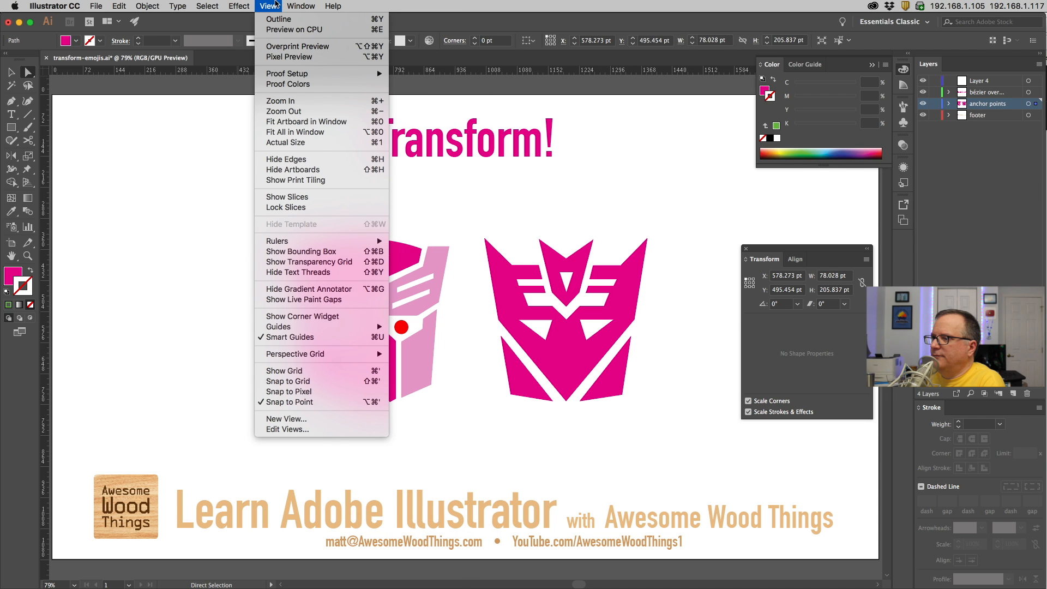
{"action": "mouse_move", "coordinate": [275, 244]}
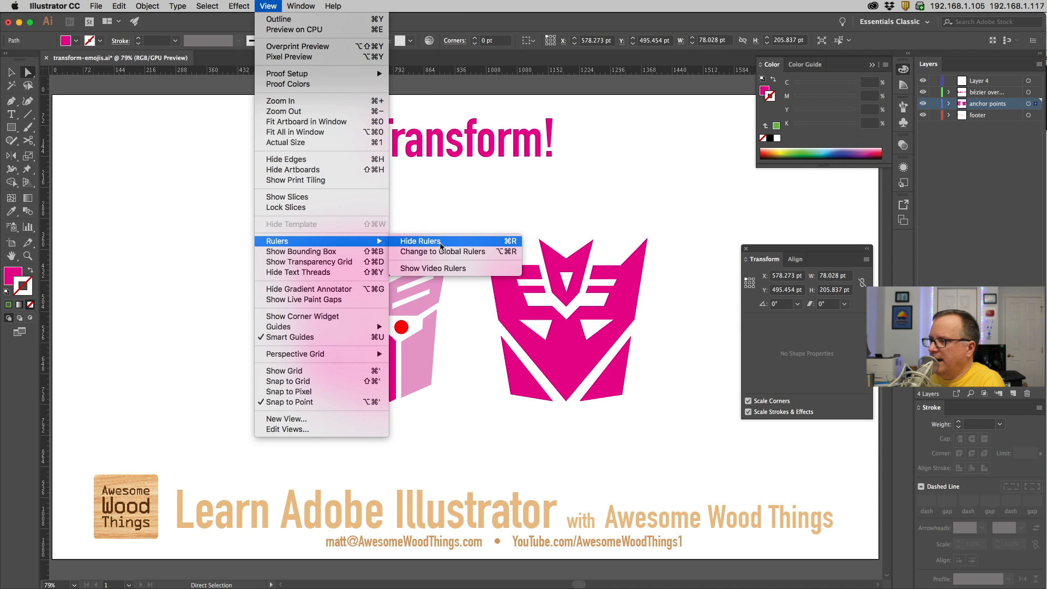
{"action": "key", "text": "Escape"}
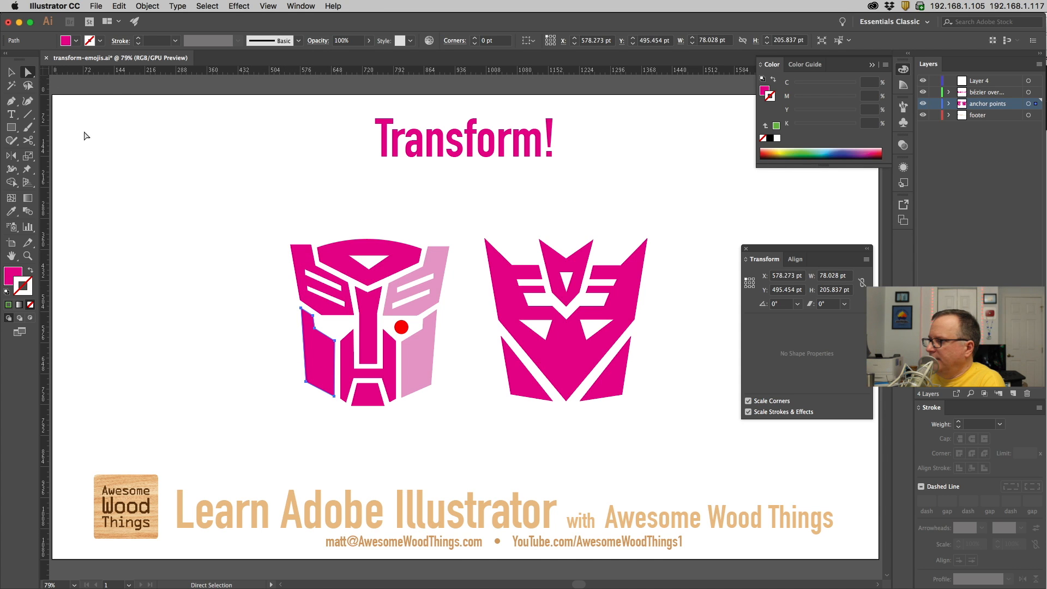
- Move the selected face piece to X 0 pt and Y 0 pt, measured from its upper-left reference point
{"action": "left_click", "coordinate": [749, 284]}
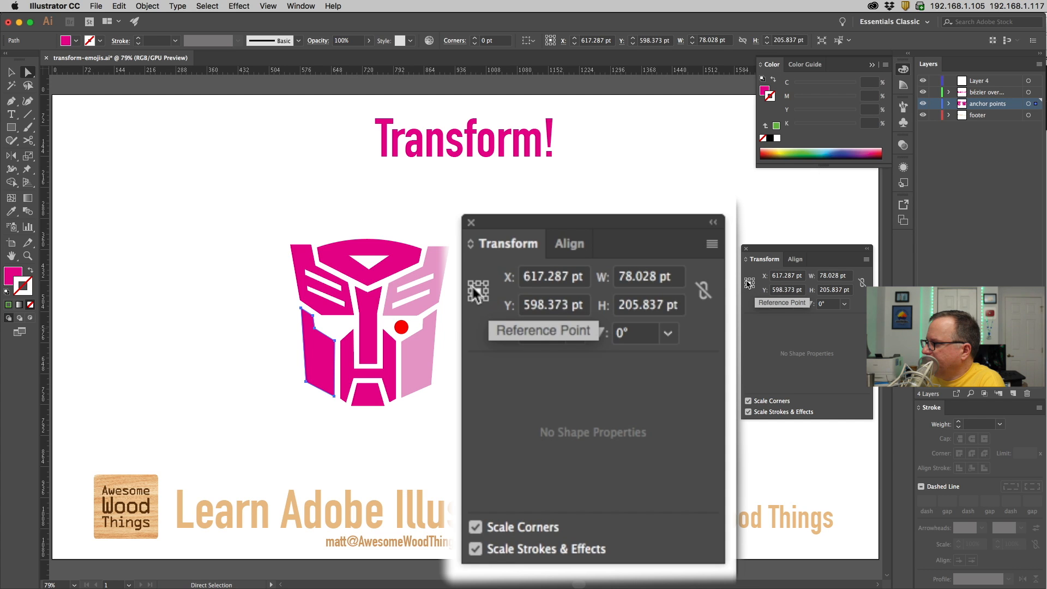
{"action": "left_click", "coordinate": [744, 279]}
{"action": "left_click", "coordinate": [766, 275]}
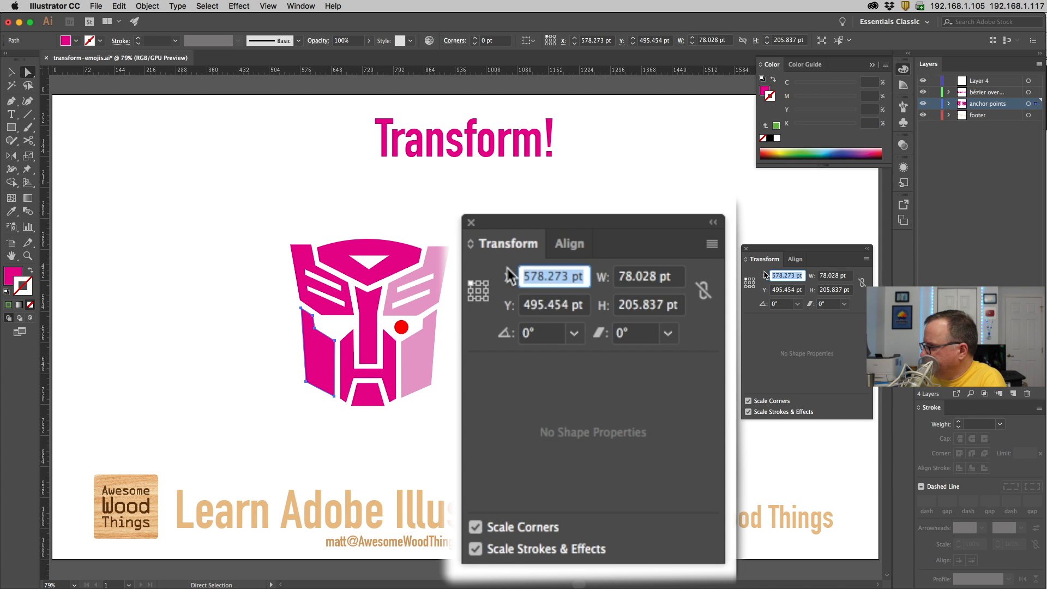
{"action": "type", "text": "0"}
{"action": "key", "text": "Tab"}
{"action": "type", "text": "0"}
{"action": "key", "text": "Tab"}
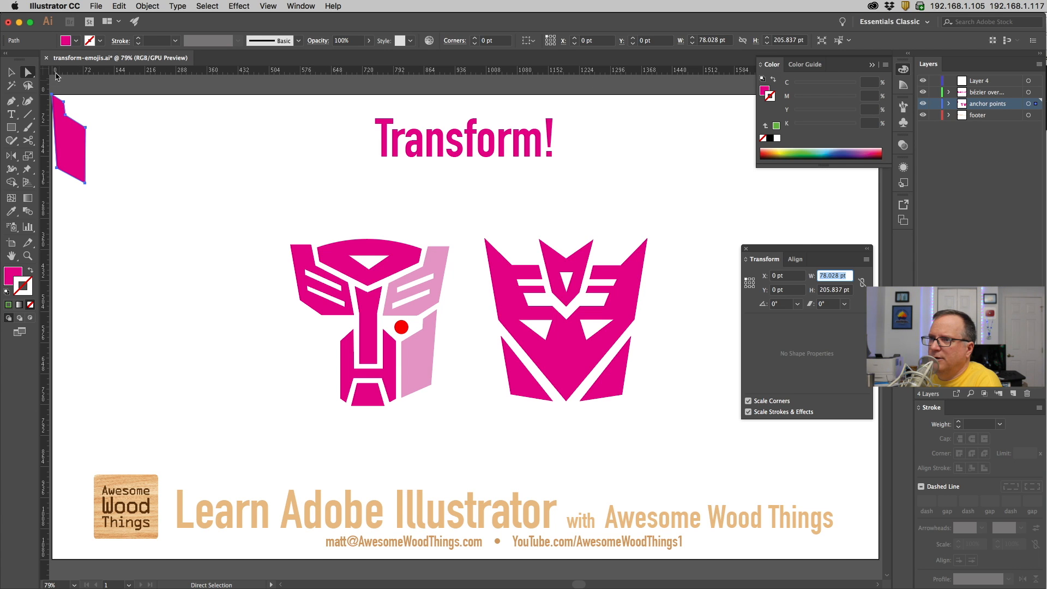
- Shift the ruler origin about 394.5 pt to the right along the artboard's top edge and set the face piece's X to 0 pt
{"action": "left_click_drag", "start_coordinate": [46, 73], "coordinate": [226, 90]}
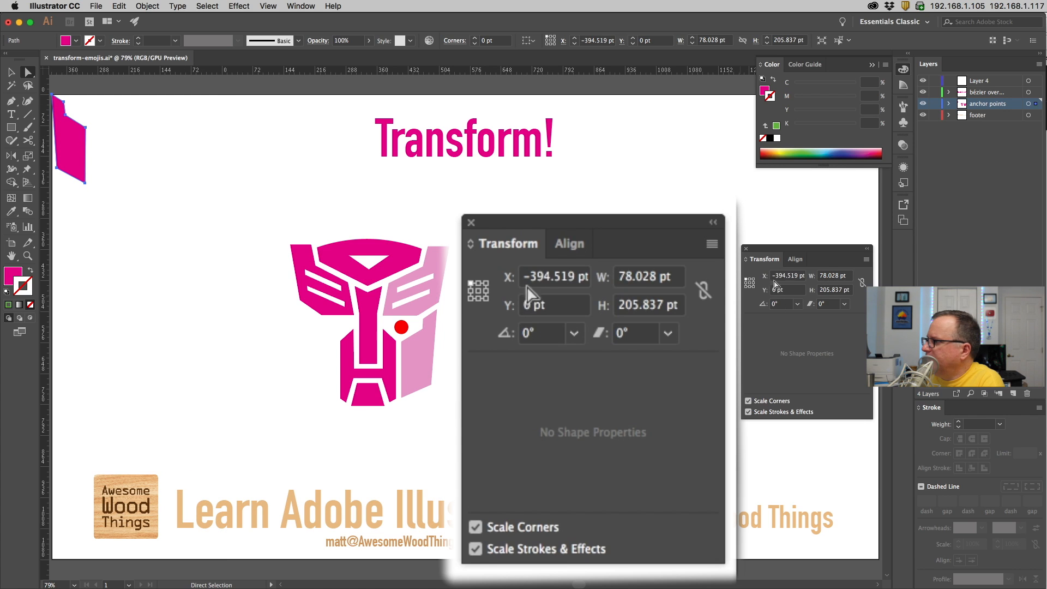
{"action": "left_click", "coordinate": [775, 276]}
{"action": "type", "text": "0"}
{"action": "key", "text": "Return"}
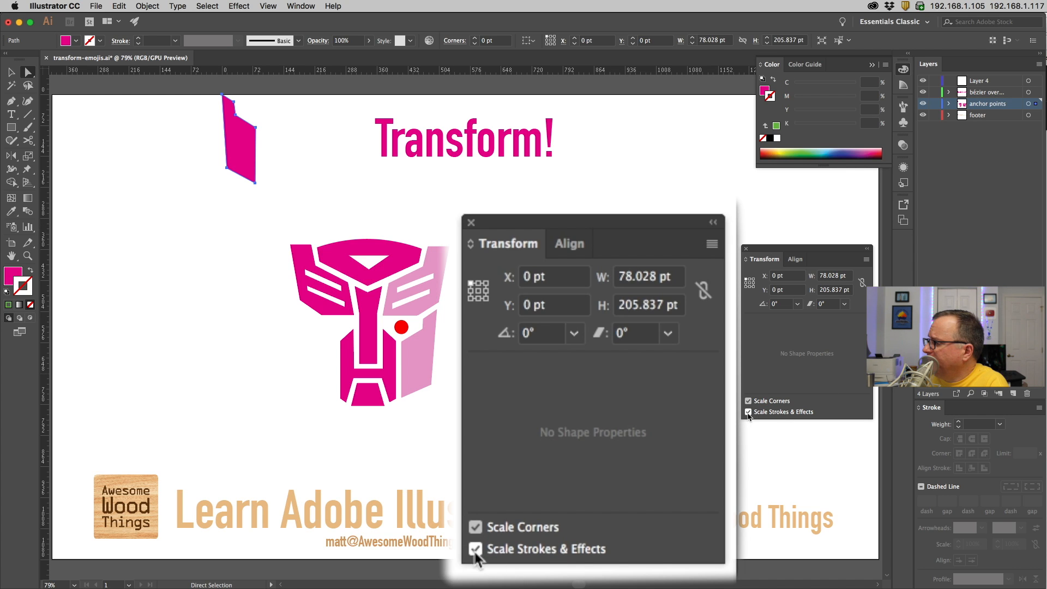
- Turn off Scale Strokes & Effects in the transform options and deselect the face piece
{"action": "left_click", "coordinate": [867, 259]}
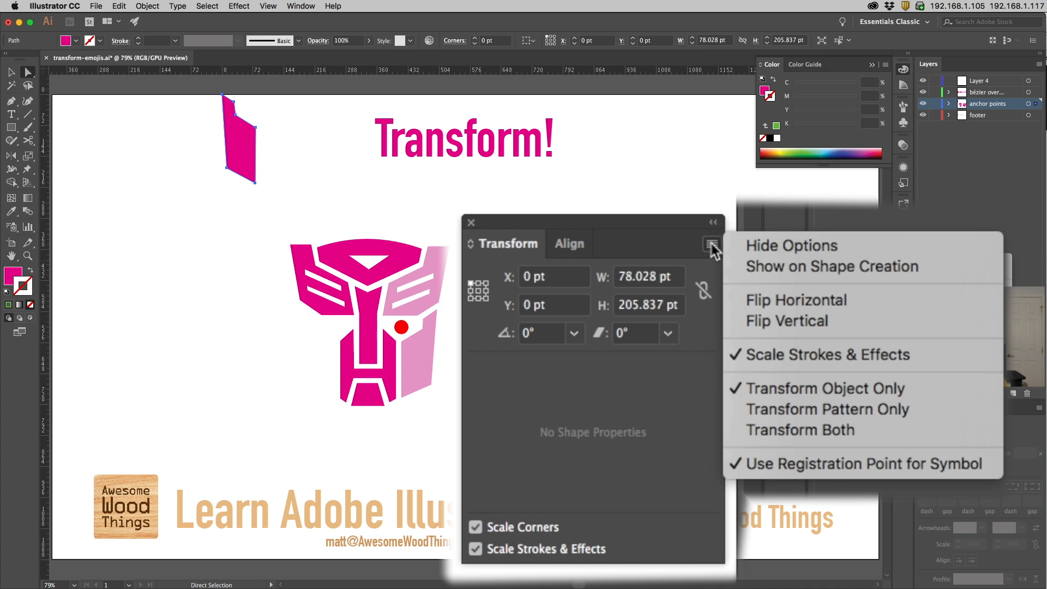
{"action": "left_click", "coordinate": [765, 356]}
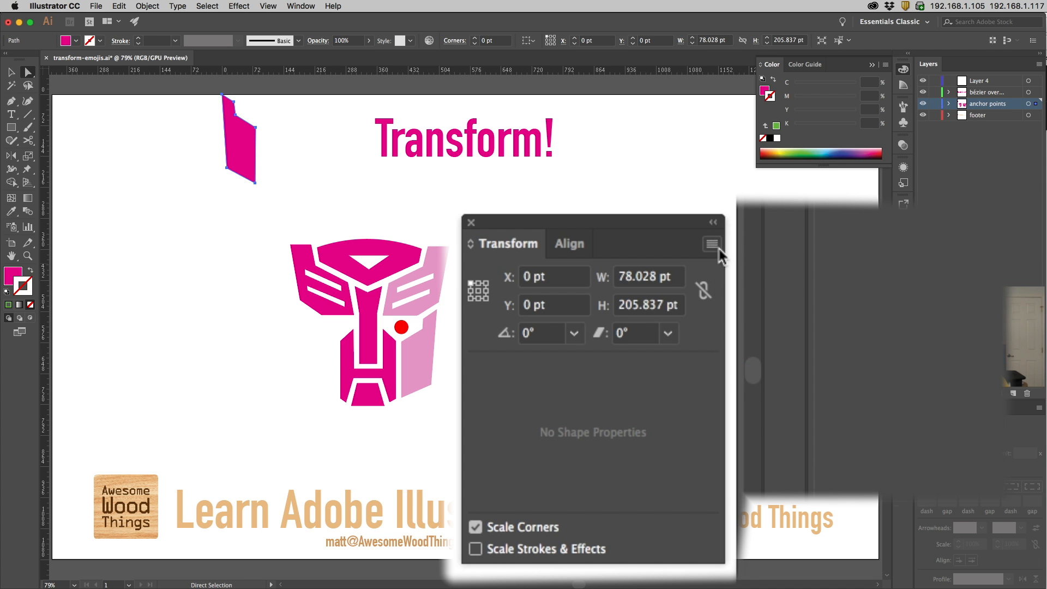
{"action": "left_click", "coordinate": [866, 259]}
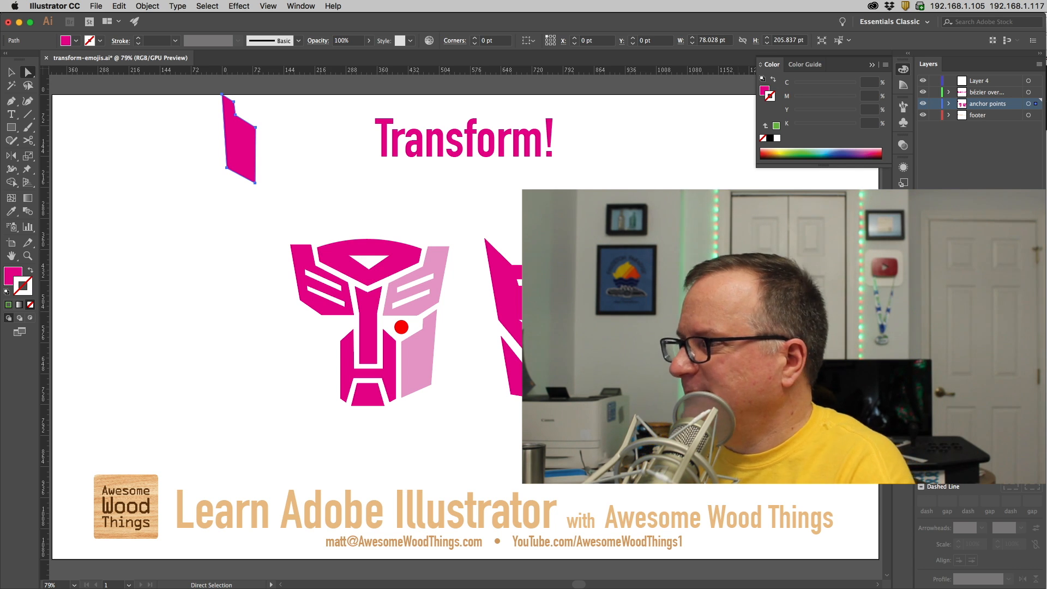
{"action": "left_click", "coordinate": [269, 208]}
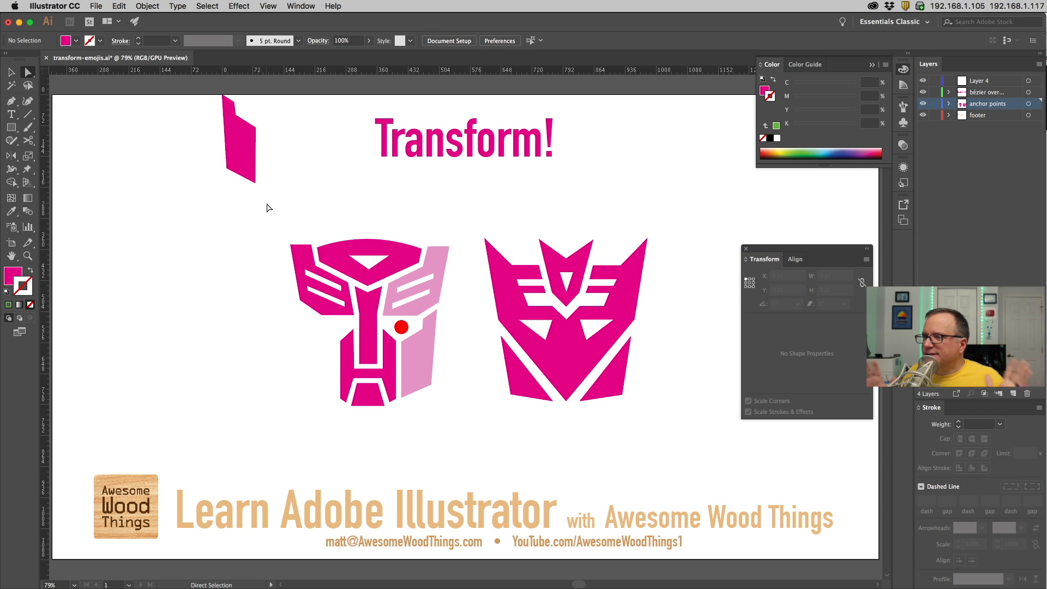